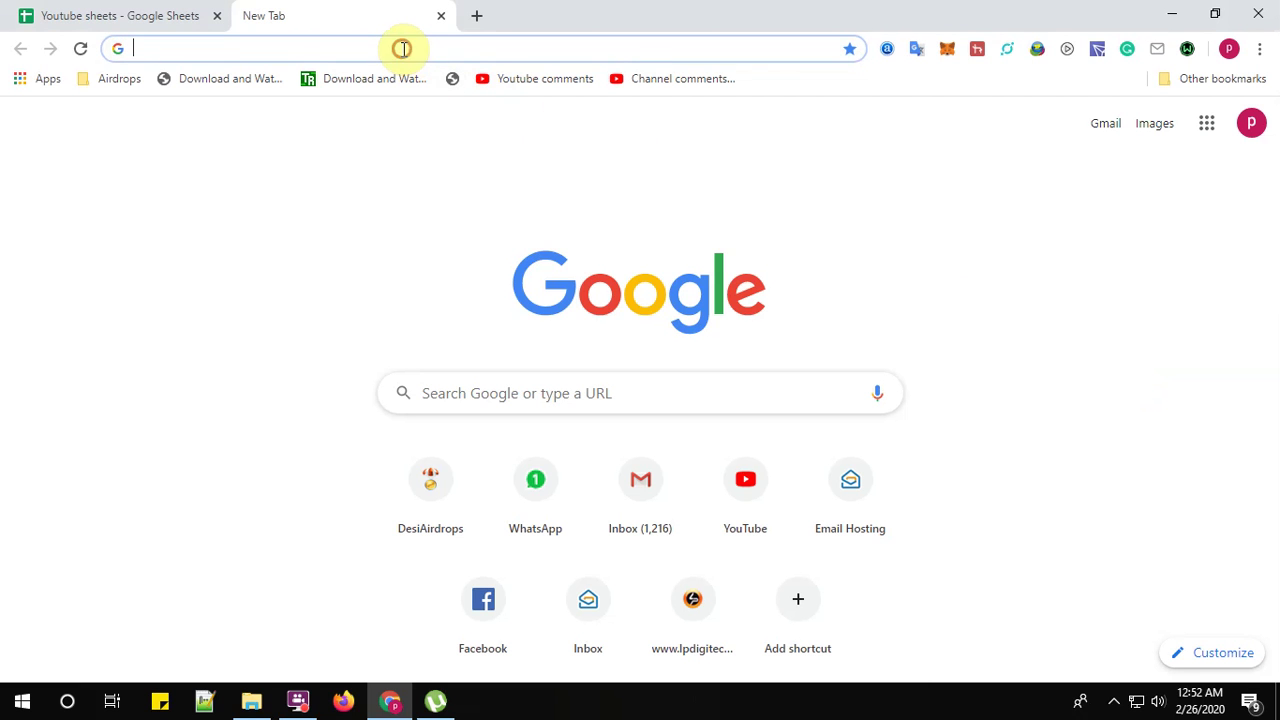
- Load desiairdrops.com and open the Bazooka airdrop from its Latest Airdrops list
text(www.desiairdrops.com)
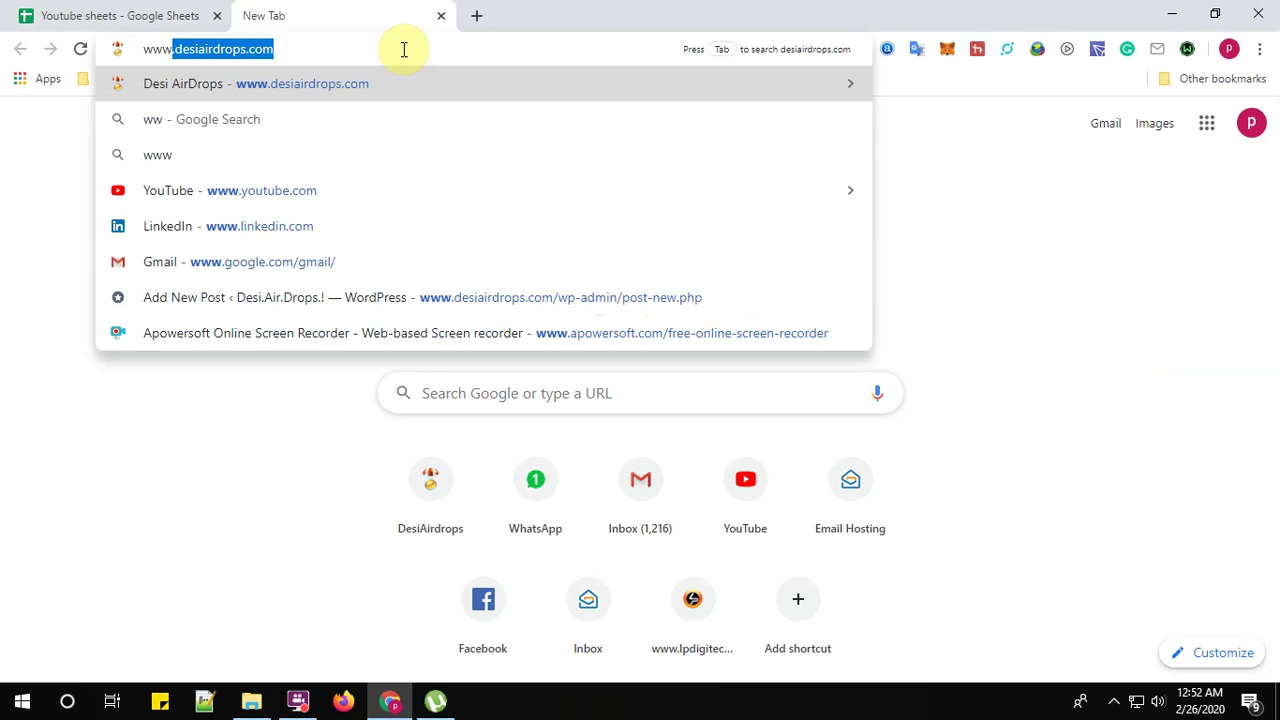
key(Return)
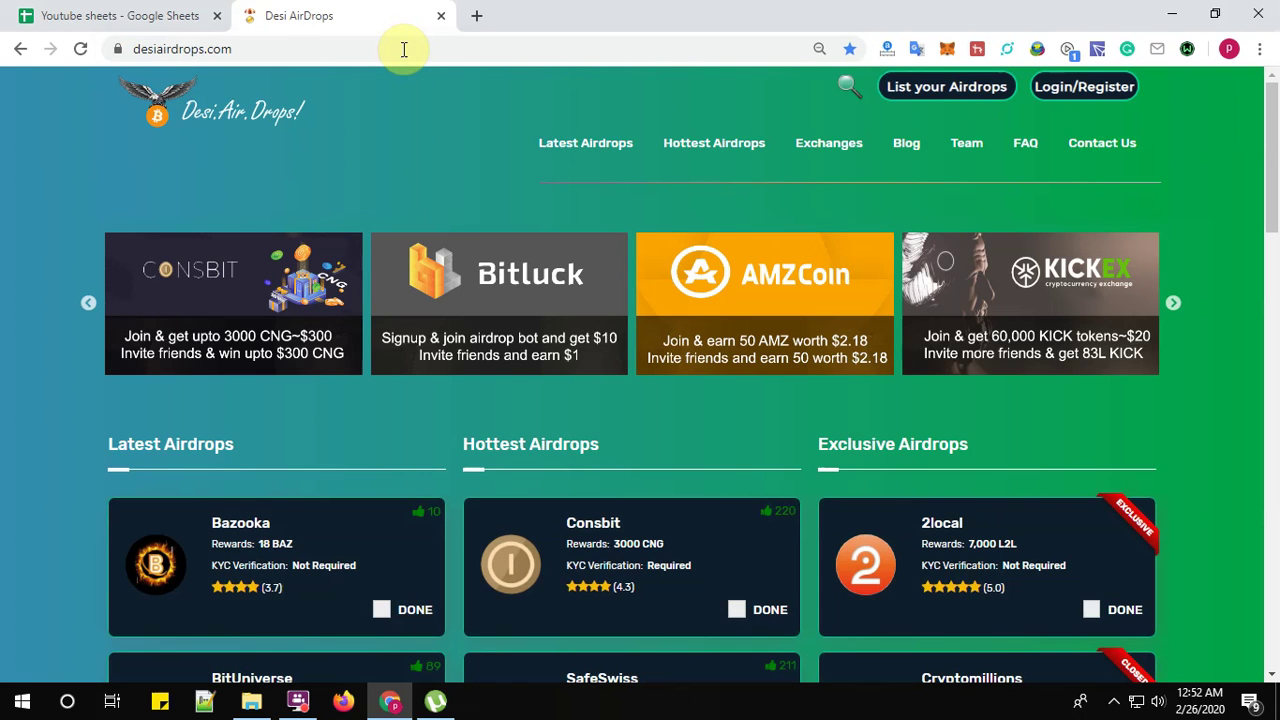
drag(134, 48, 240, 48)
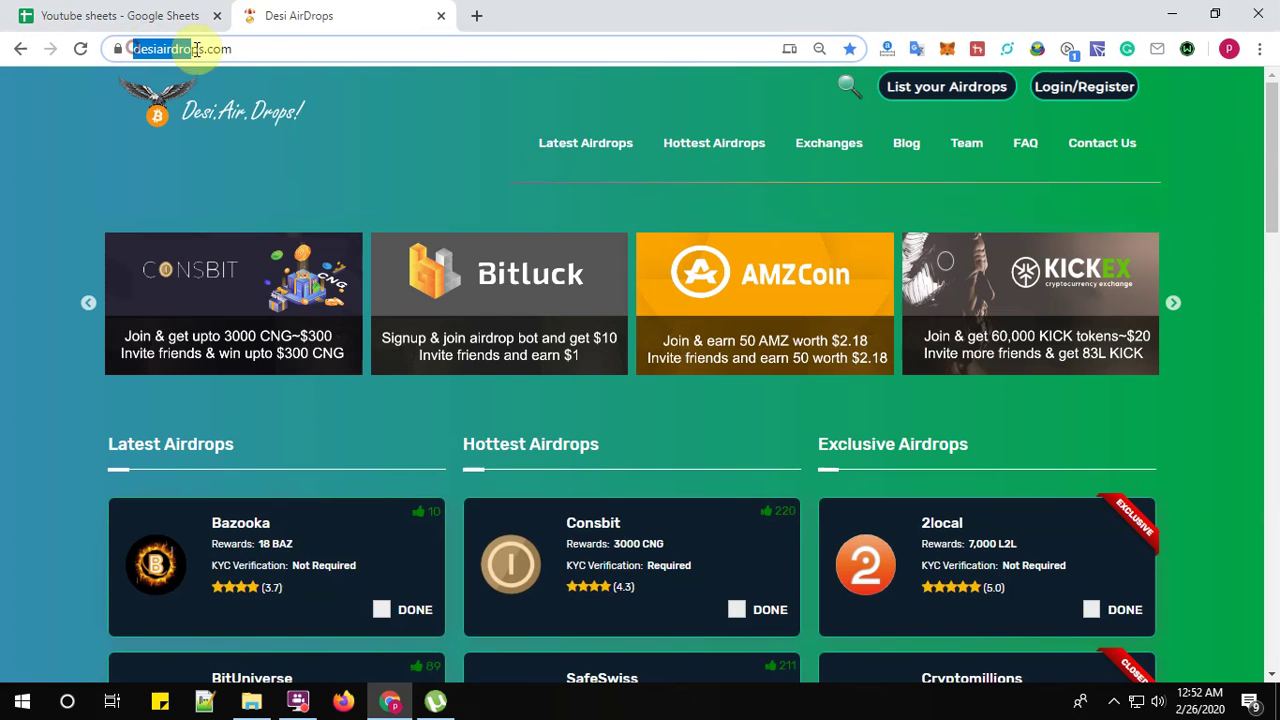
scroll(243, 433, down, 2)
click(248, 336)
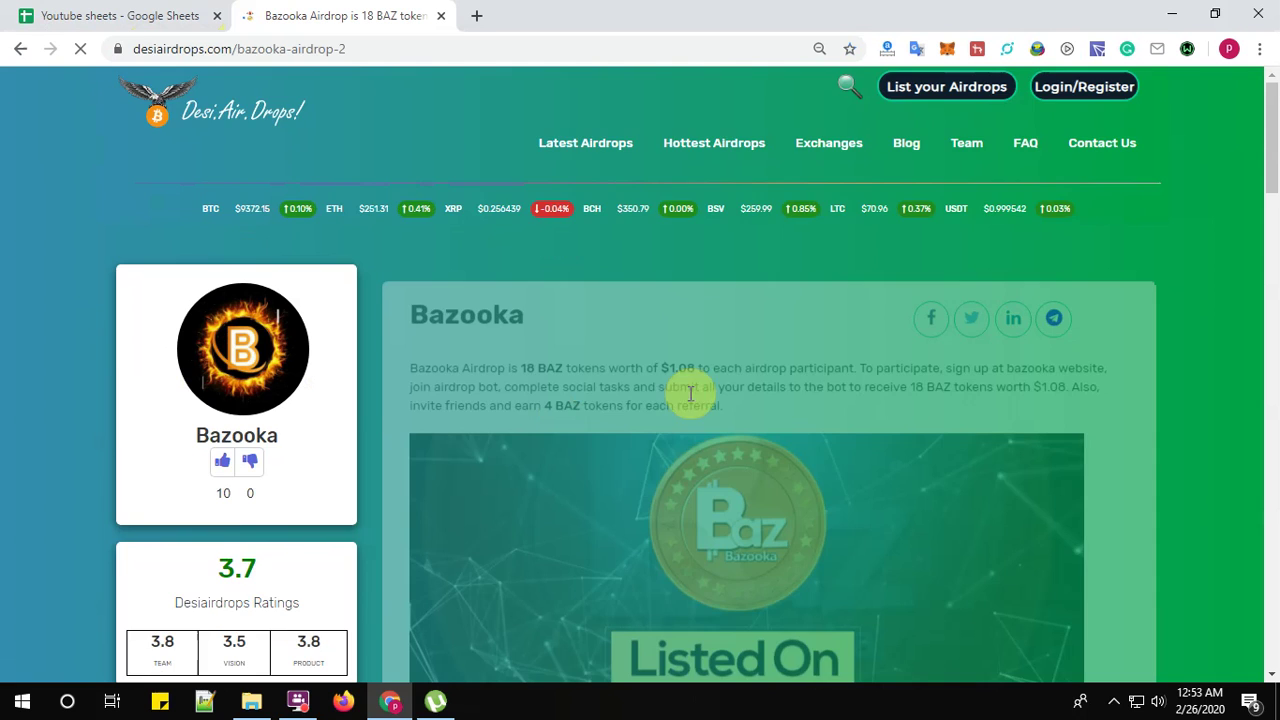
- Scroll through the Bazooka airdrop page to review its nine steps
scroll(700, 400, down, 1)
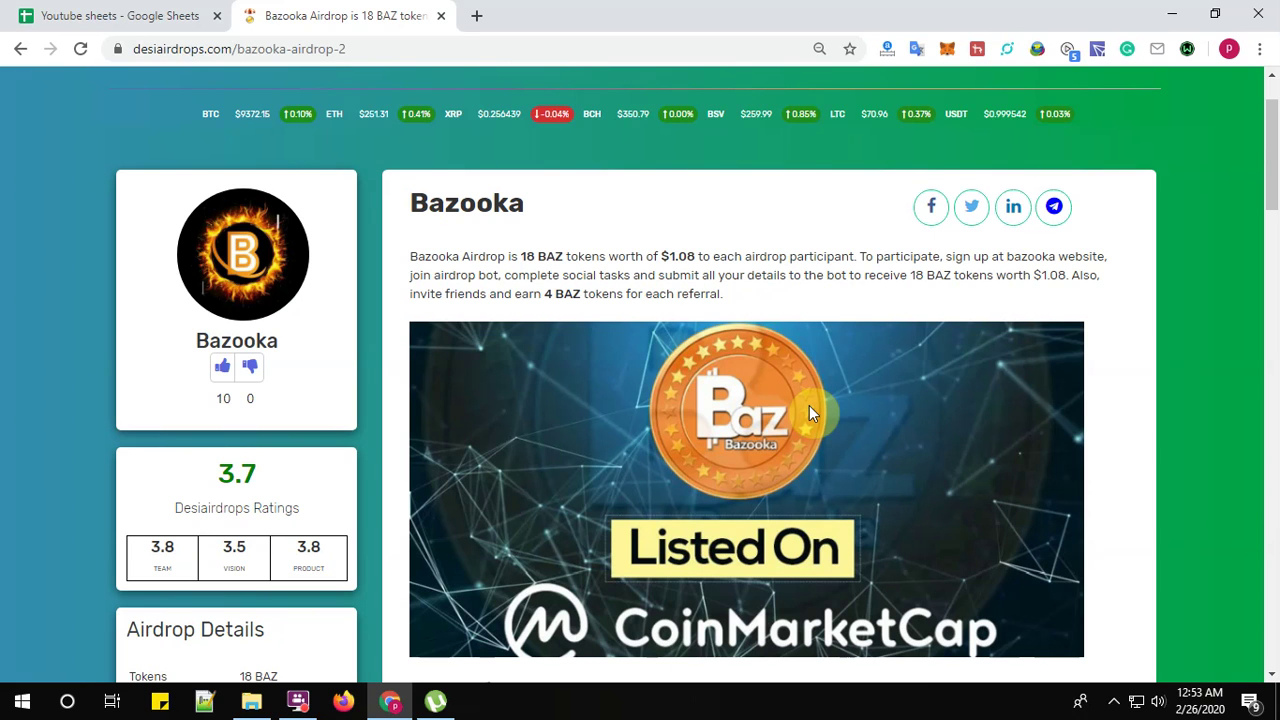
scroll(790, 390, down, 4)
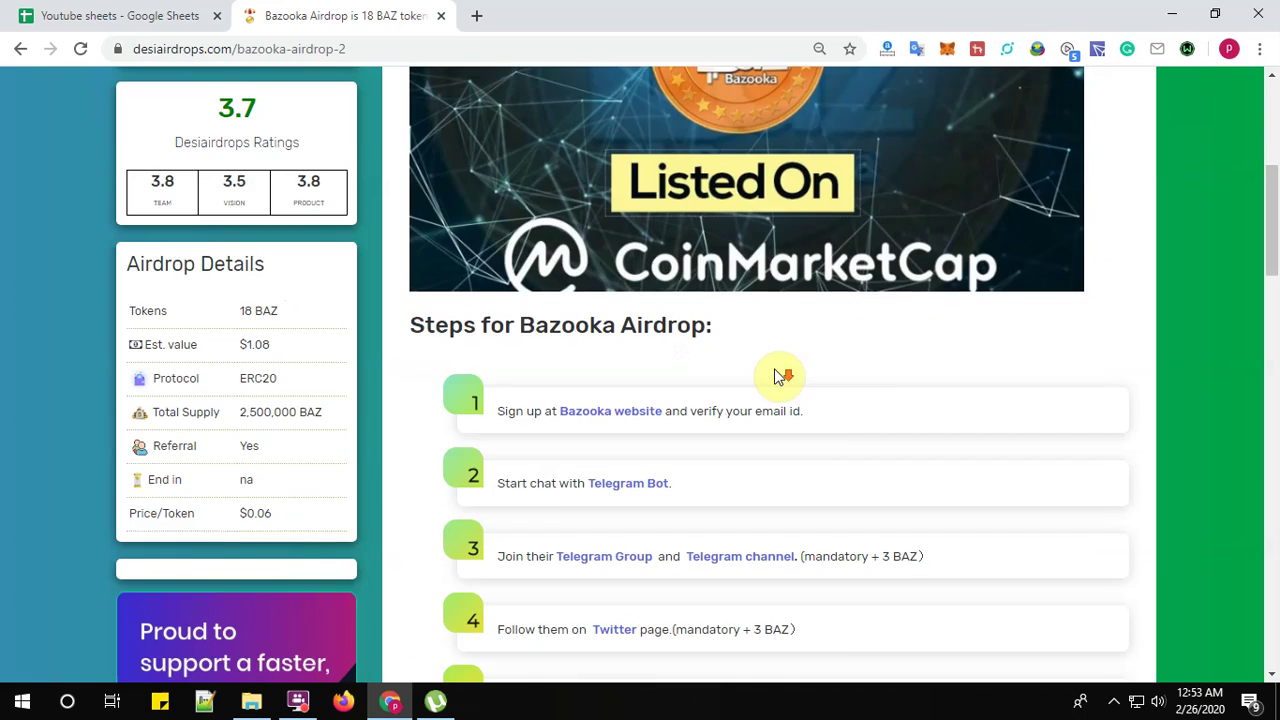
scroll(780, 374, down, 2)
scroll(750, 355, down, 2)
scroll(725, 340, down, 3)
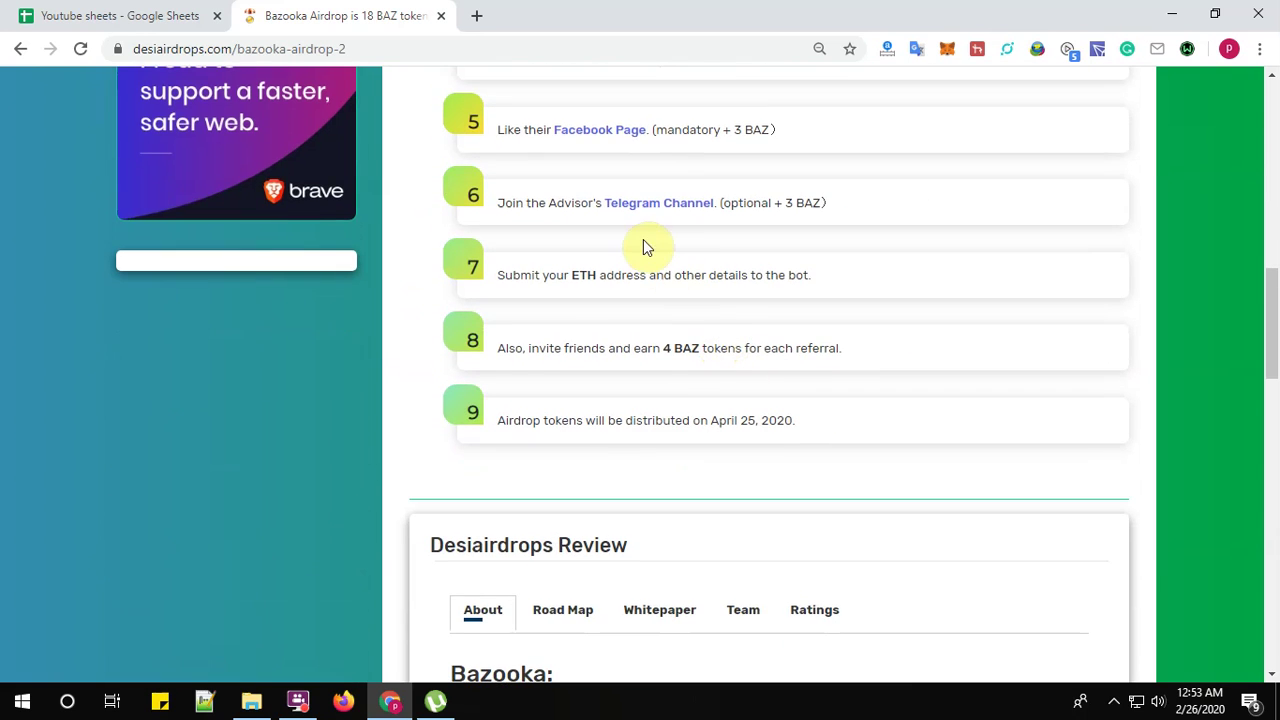
scroll(650, 320, down, 2)
scroll(650, 319, up, 3)
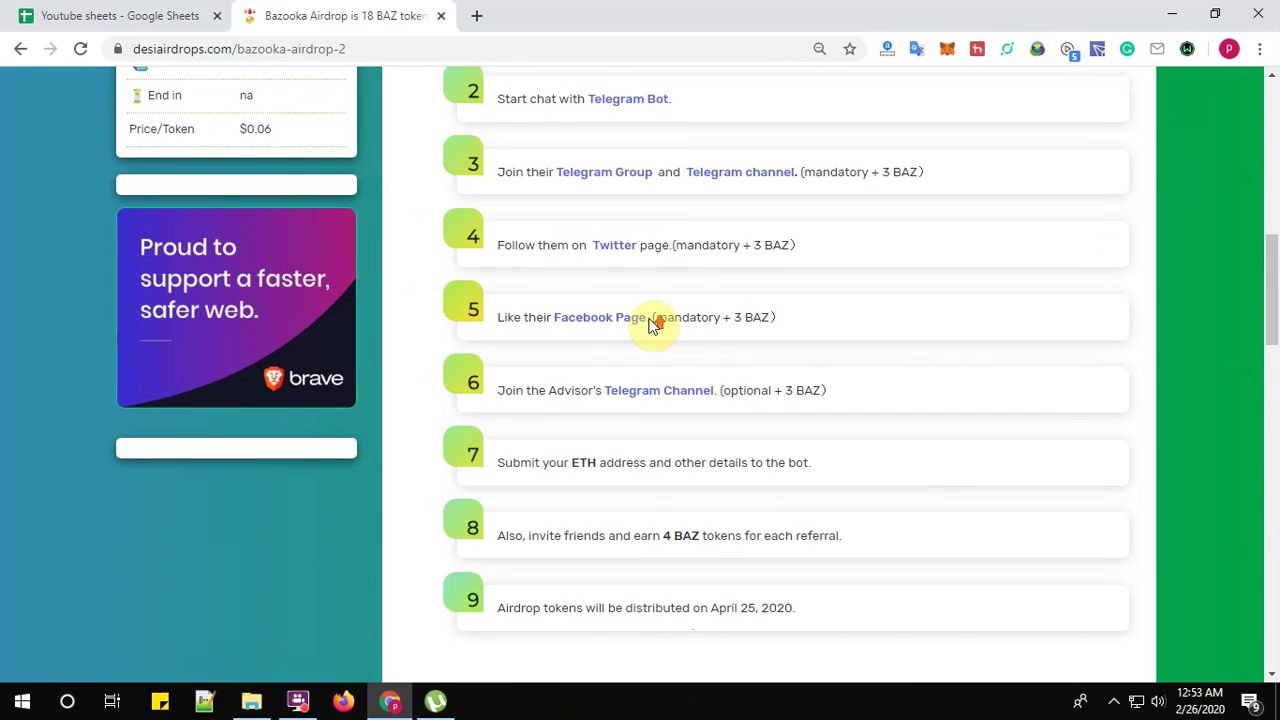
scroll(650, 320, up, 2)
scroll(650, 323, up, 2)
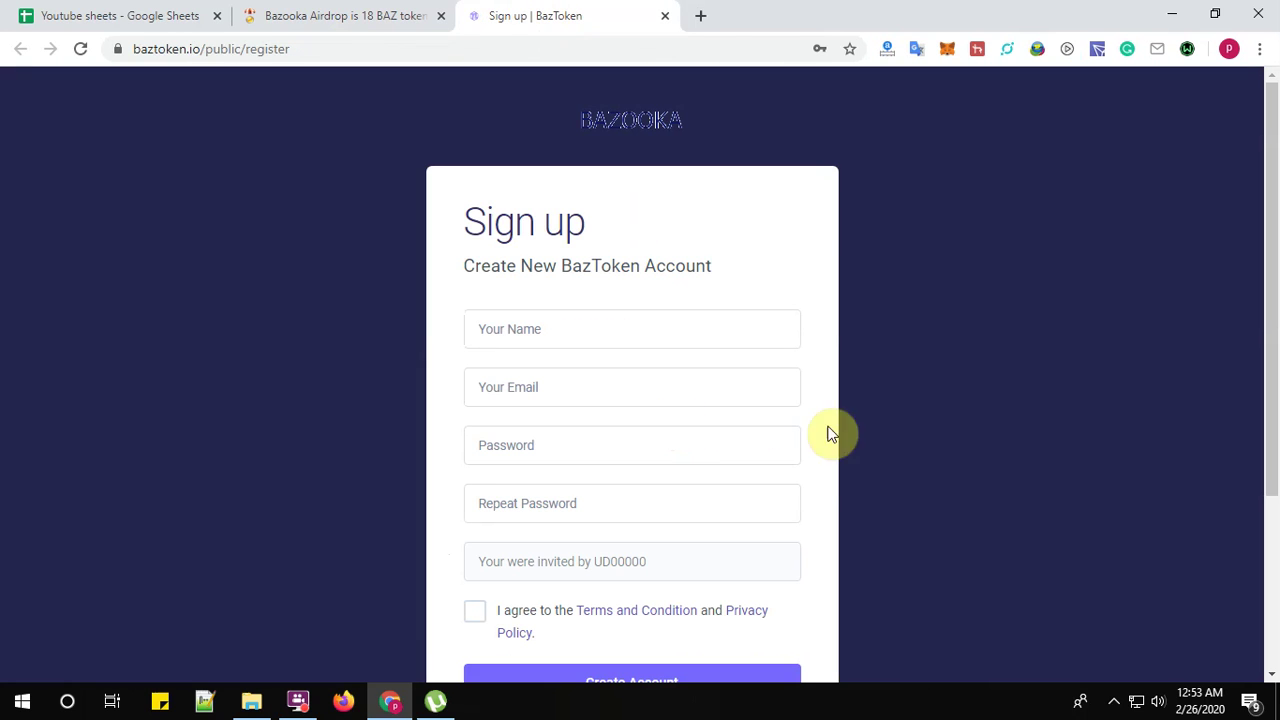
- Autofill the BazToken sign-up name, email and password, removing the name's trailing space
click(609, 340)
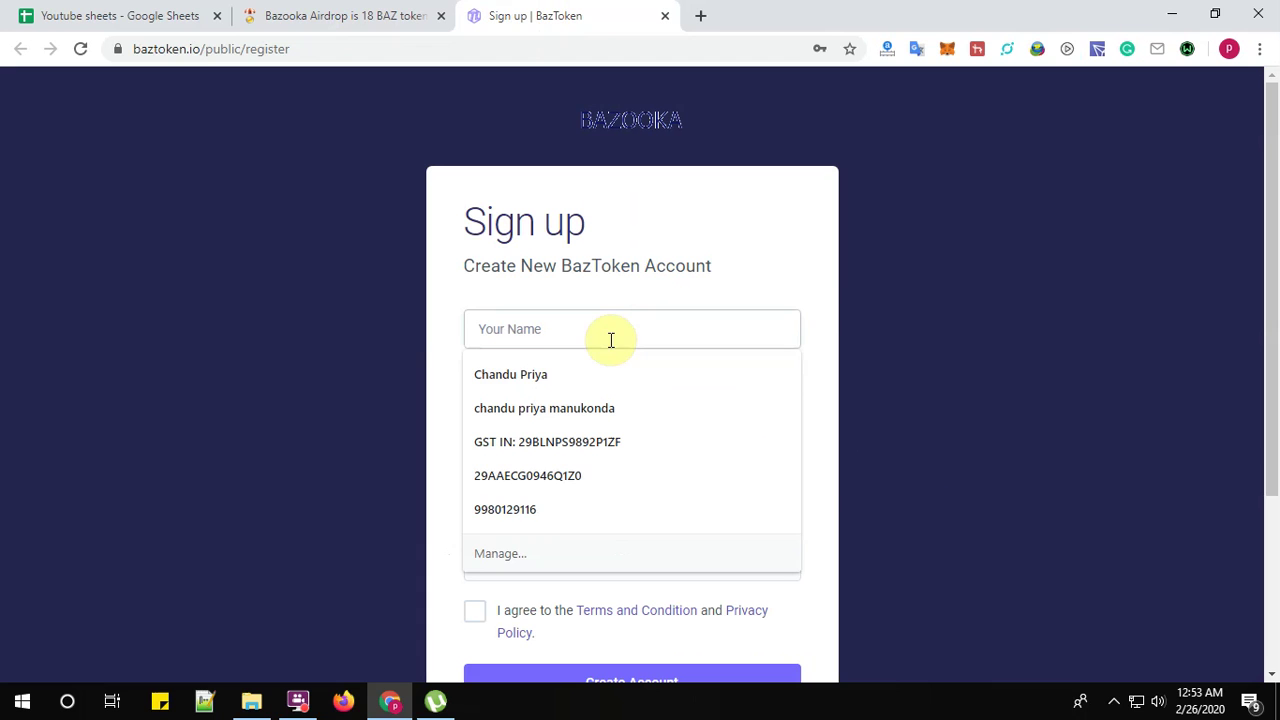
click(586, 373)
click(595, 394)
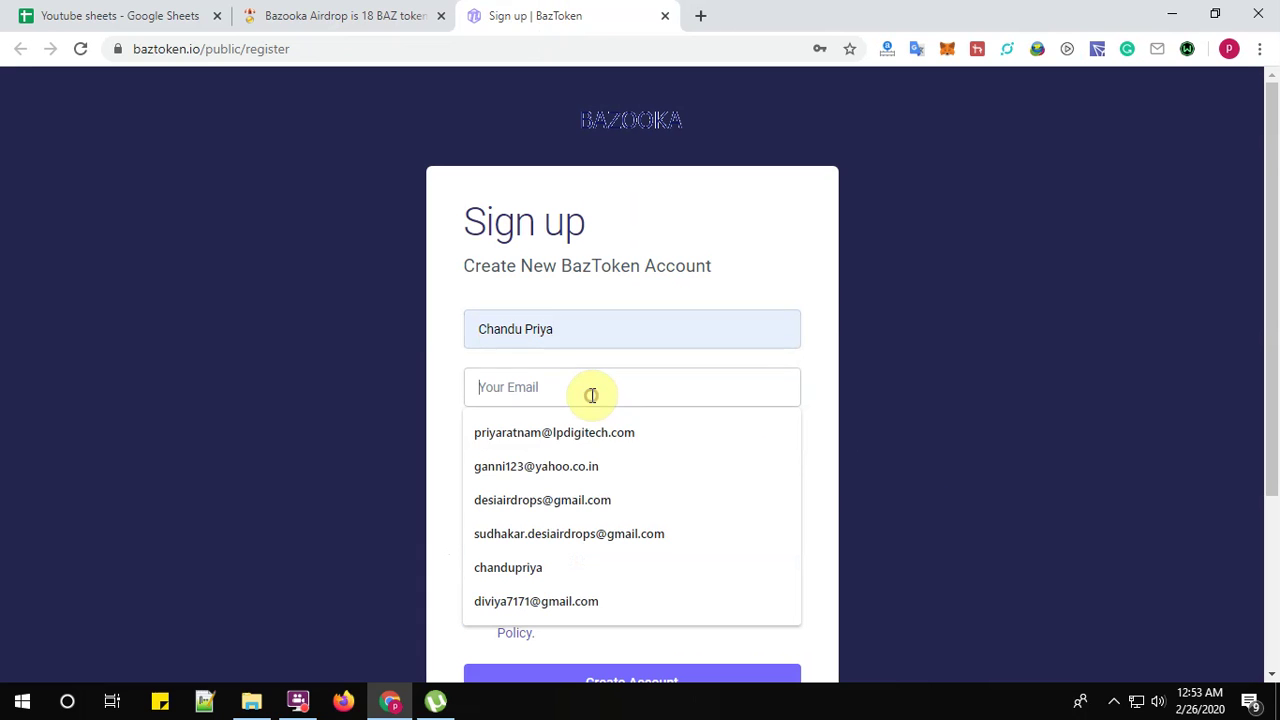
text(des)
click(571, 432)
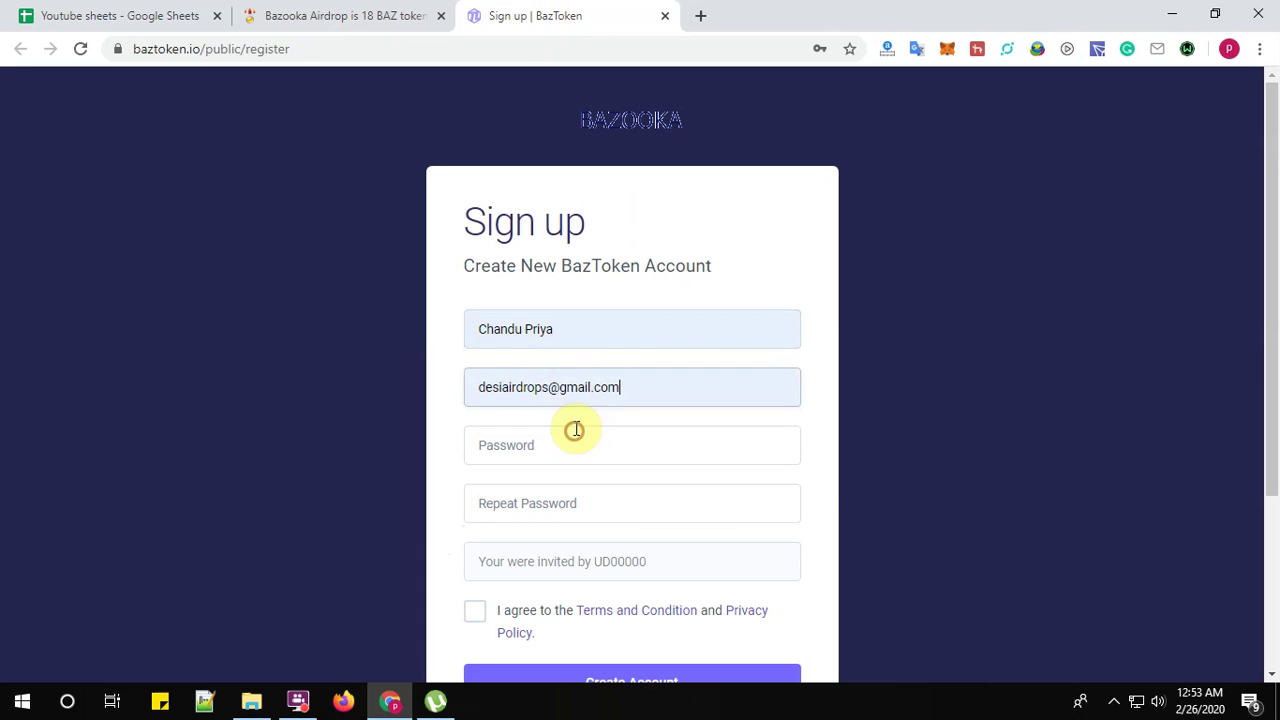
click(525, 331)
key(BackSpace)
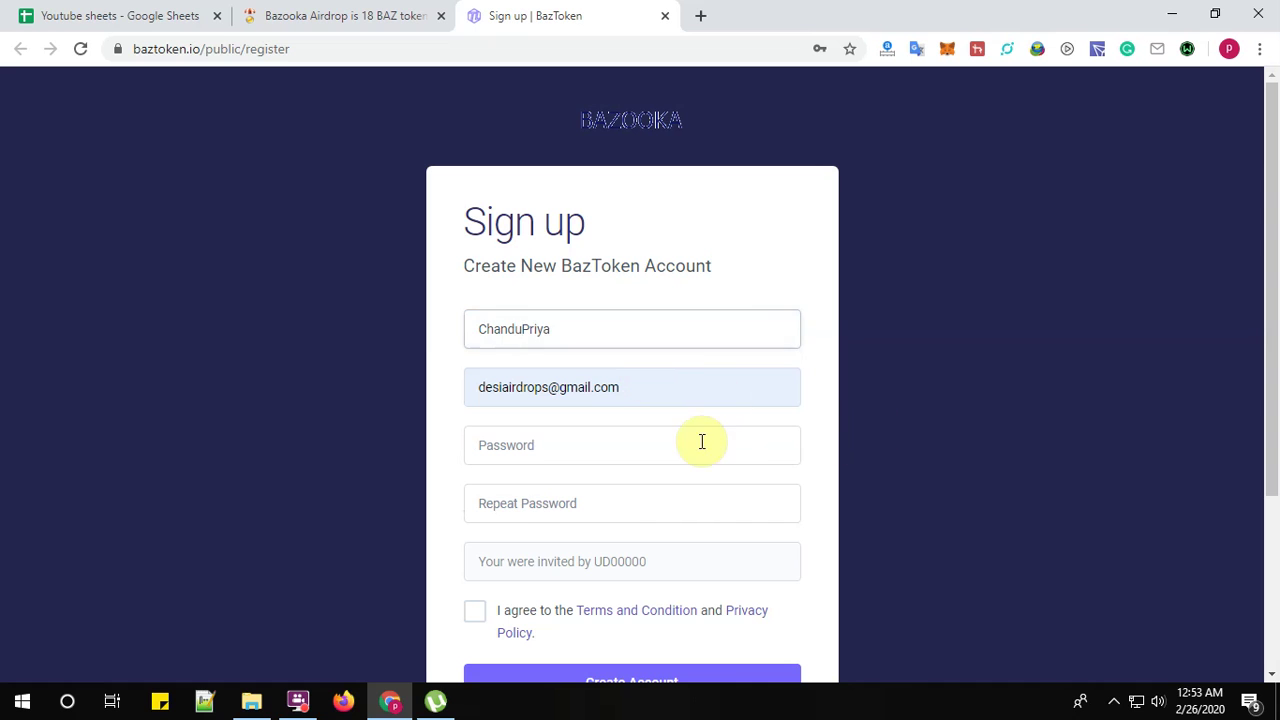
click(675, 448)
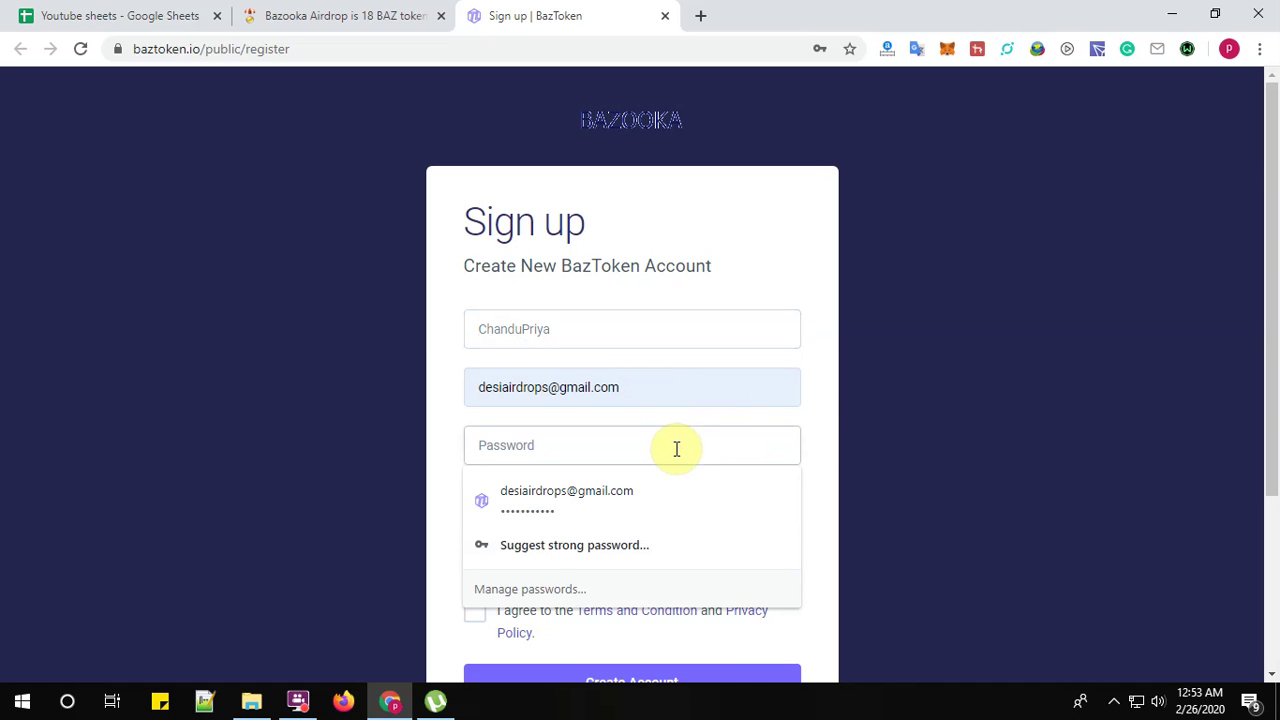
click(672, 492)
- Fill the repeat-password field, go to the BazToken sign-in page, then return to the airdrop steps
scroll(672, 556, down, 1)
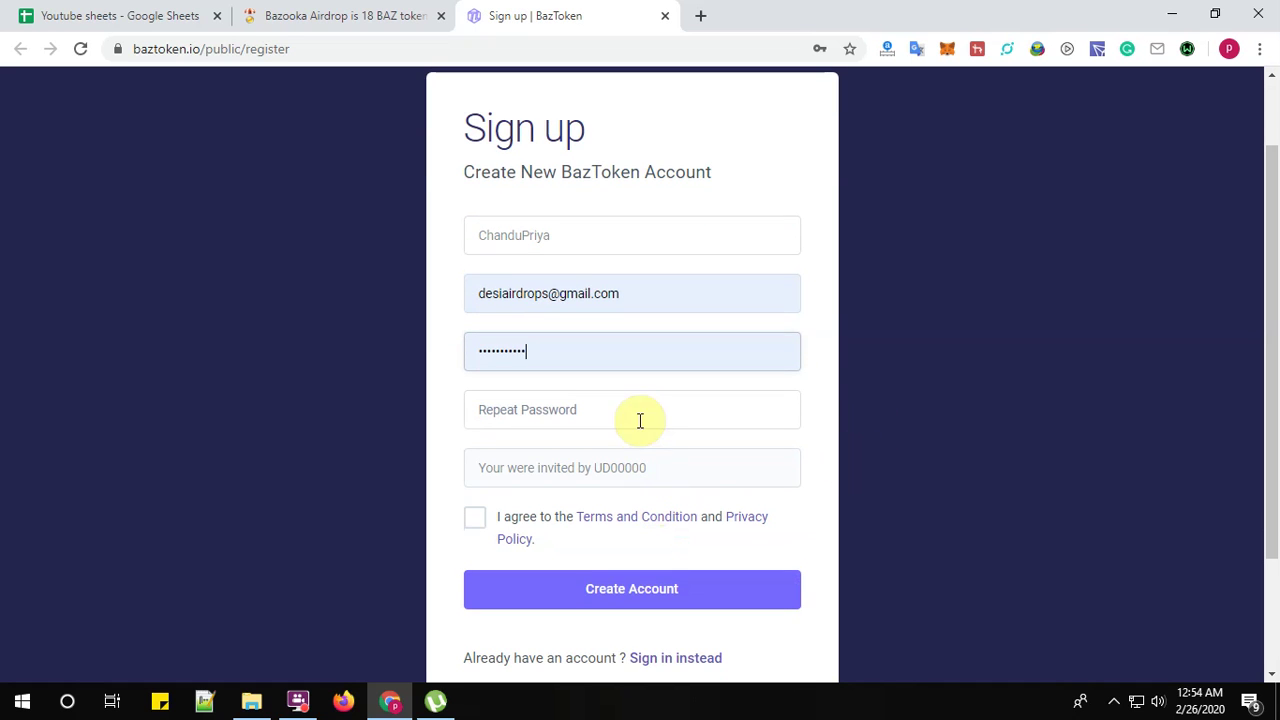
click(640, 420)
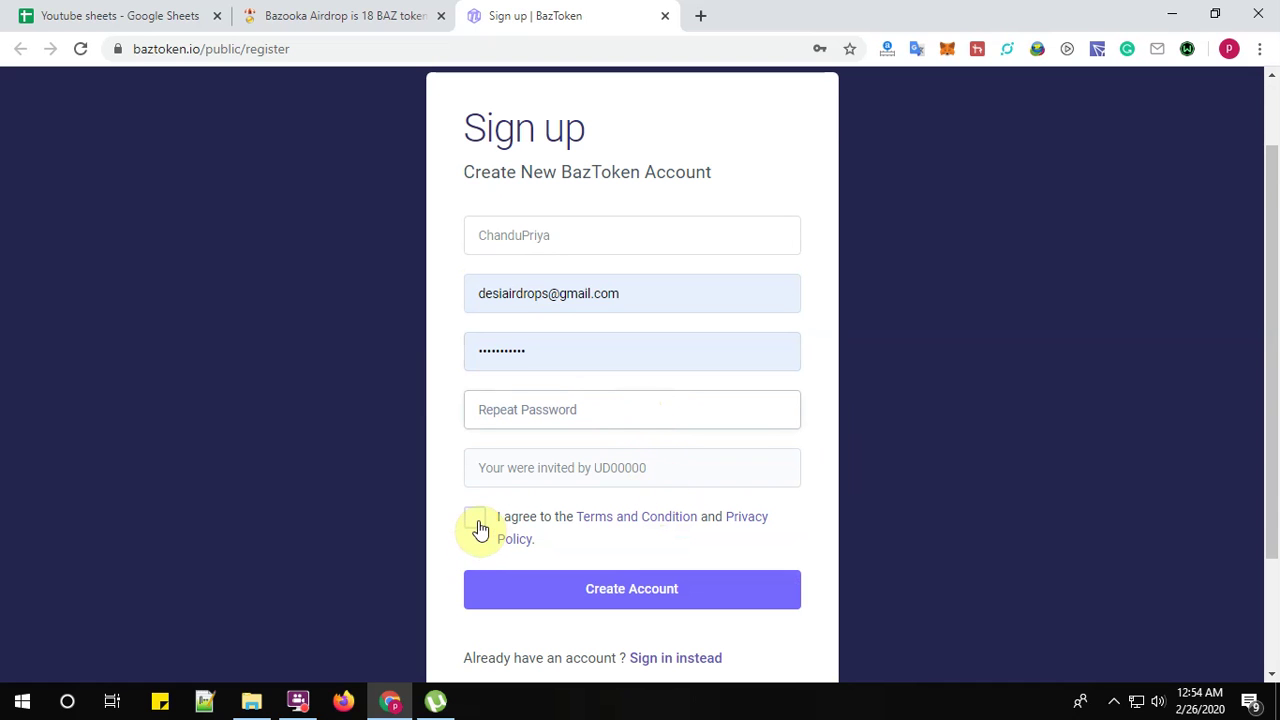
scroll(588, 560, down, 1)
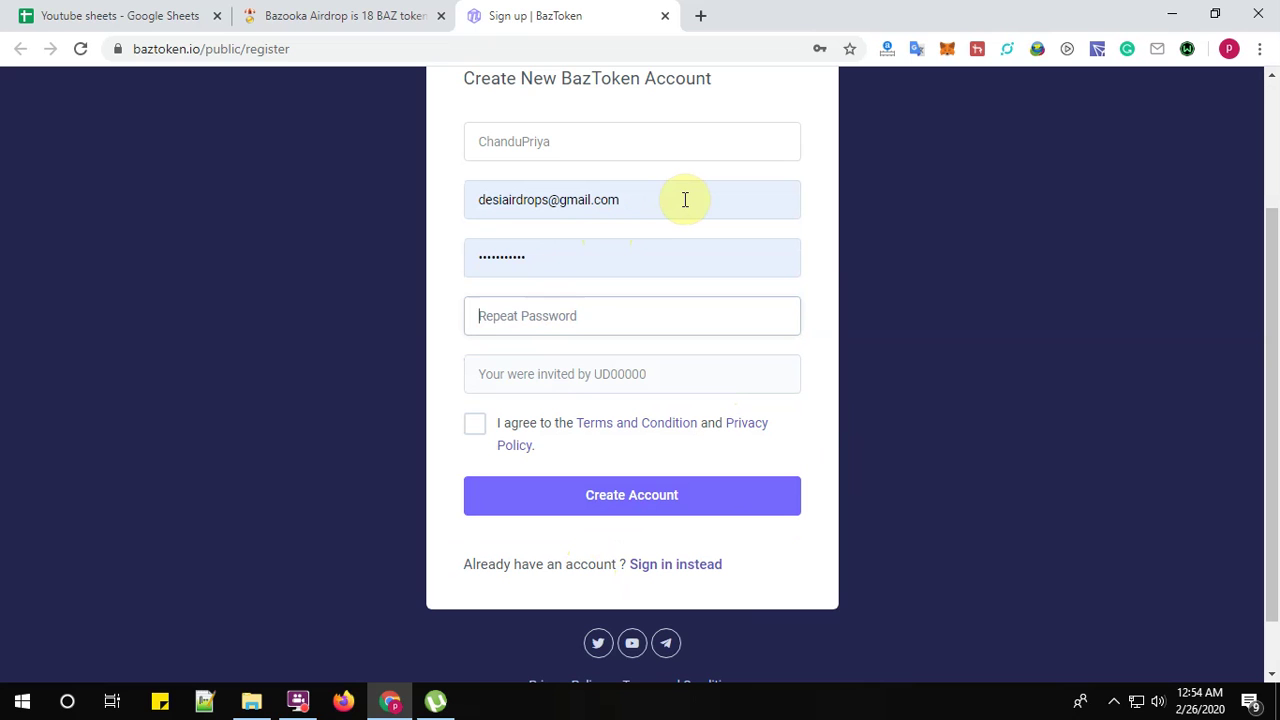
scroll(730, 588, down, 1)
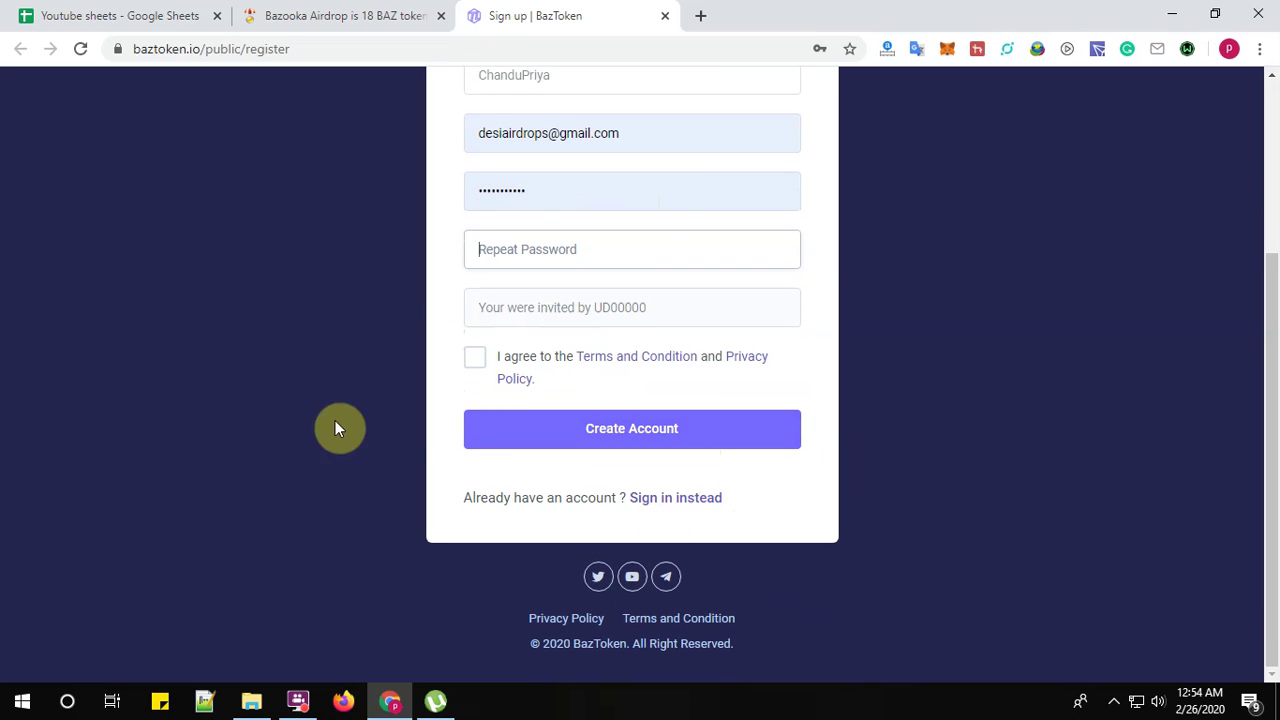
scroll(600, 285, up, 2)
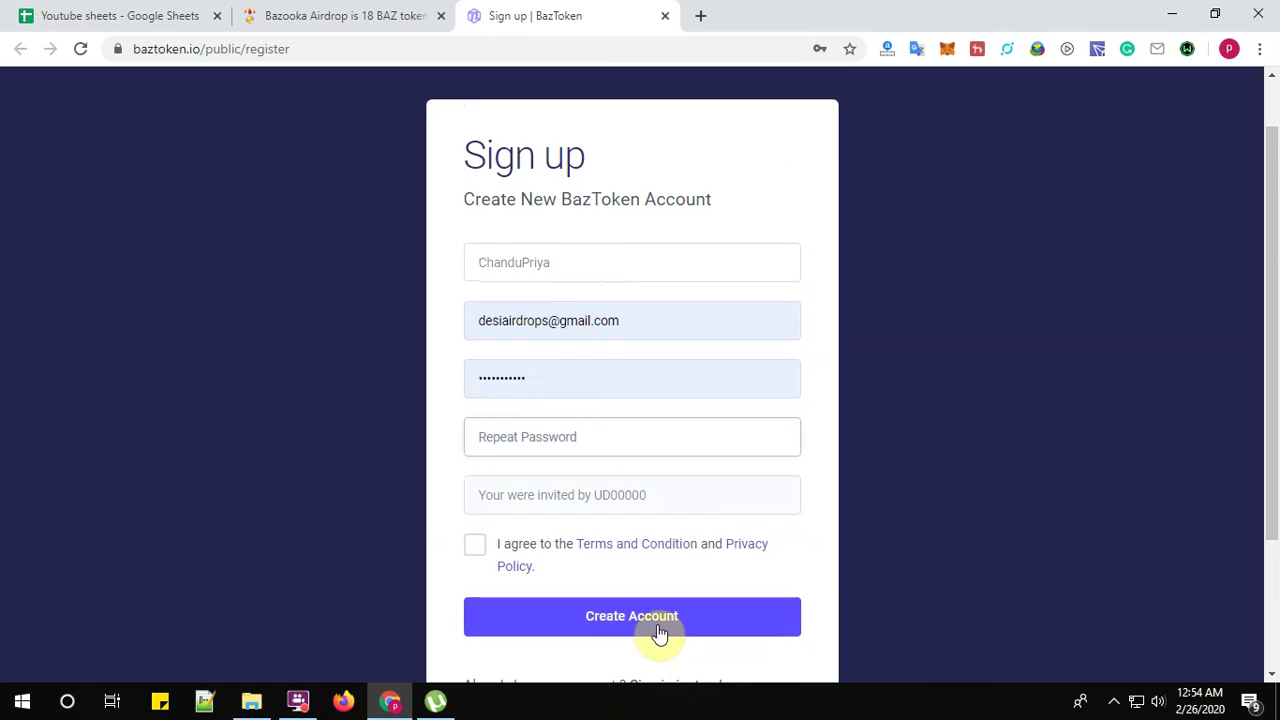
scroll(777, 625, down, 2)
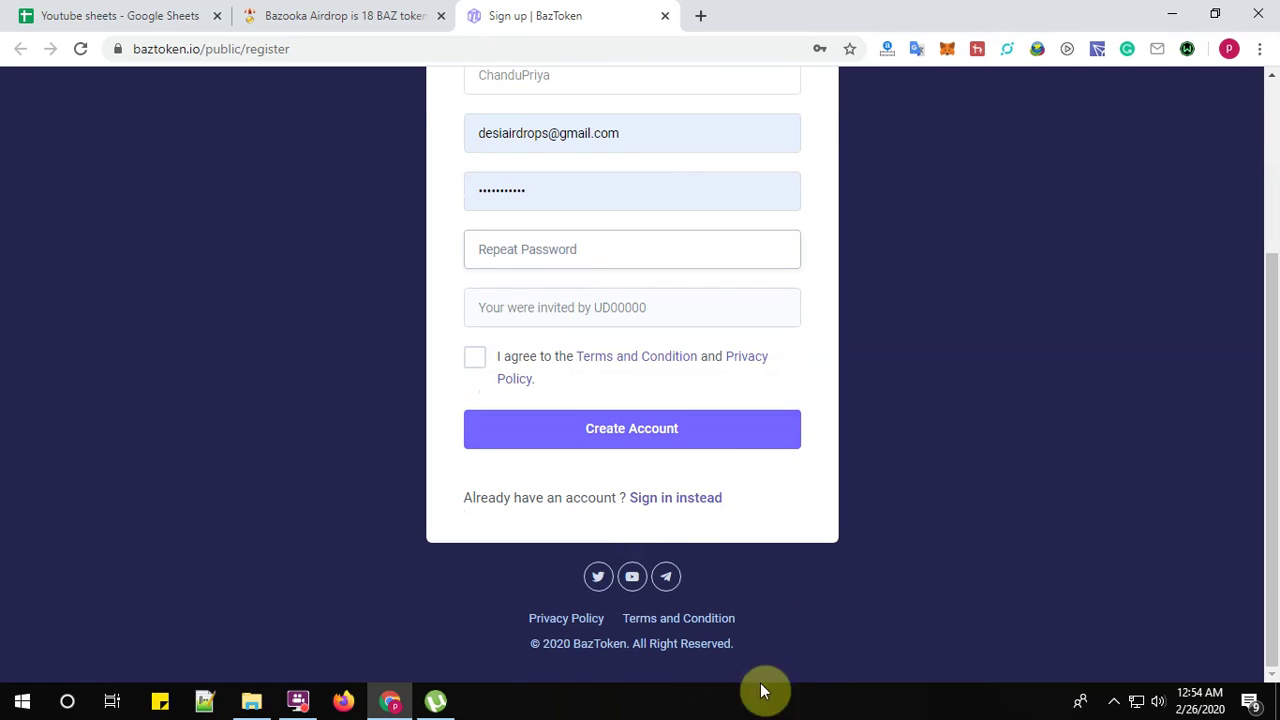
click(672, 498)
click(300, 15)
scroll(787, 459, down, 3)
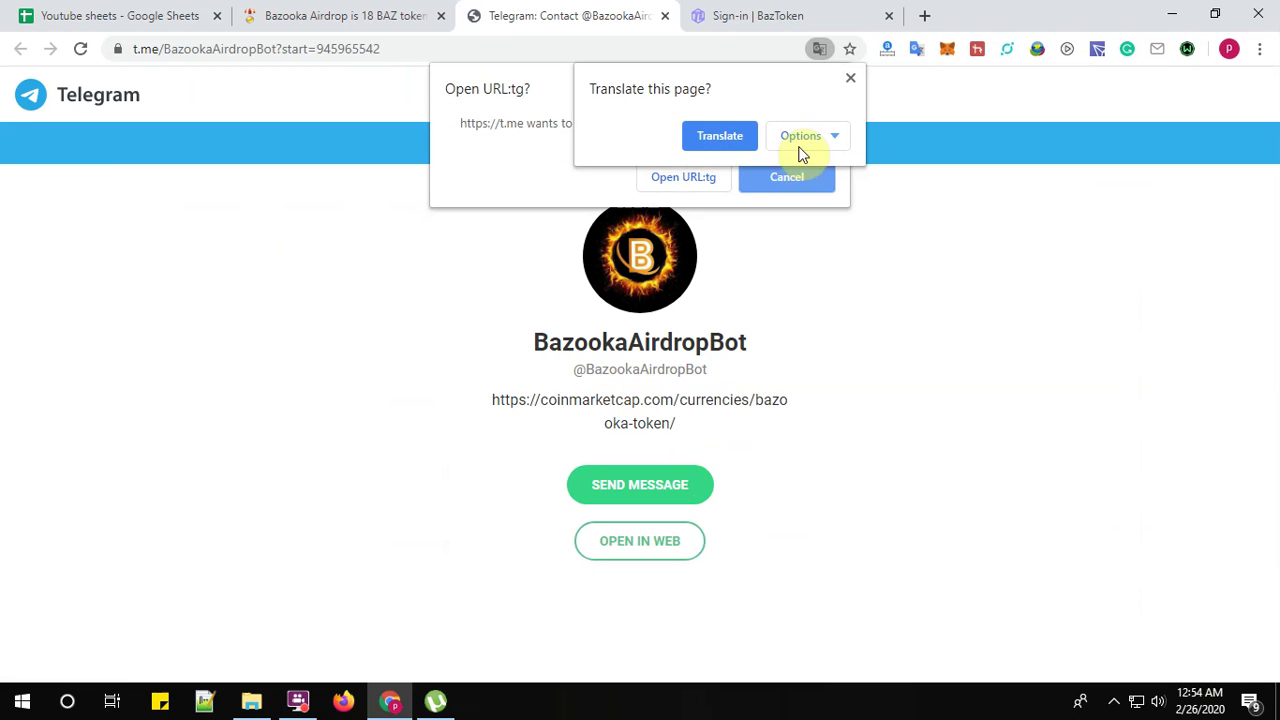
- Dismiss the translate prompt and start the BazookaAirdropBot chat, which reports 18 BAZ earned
click(851, 76)
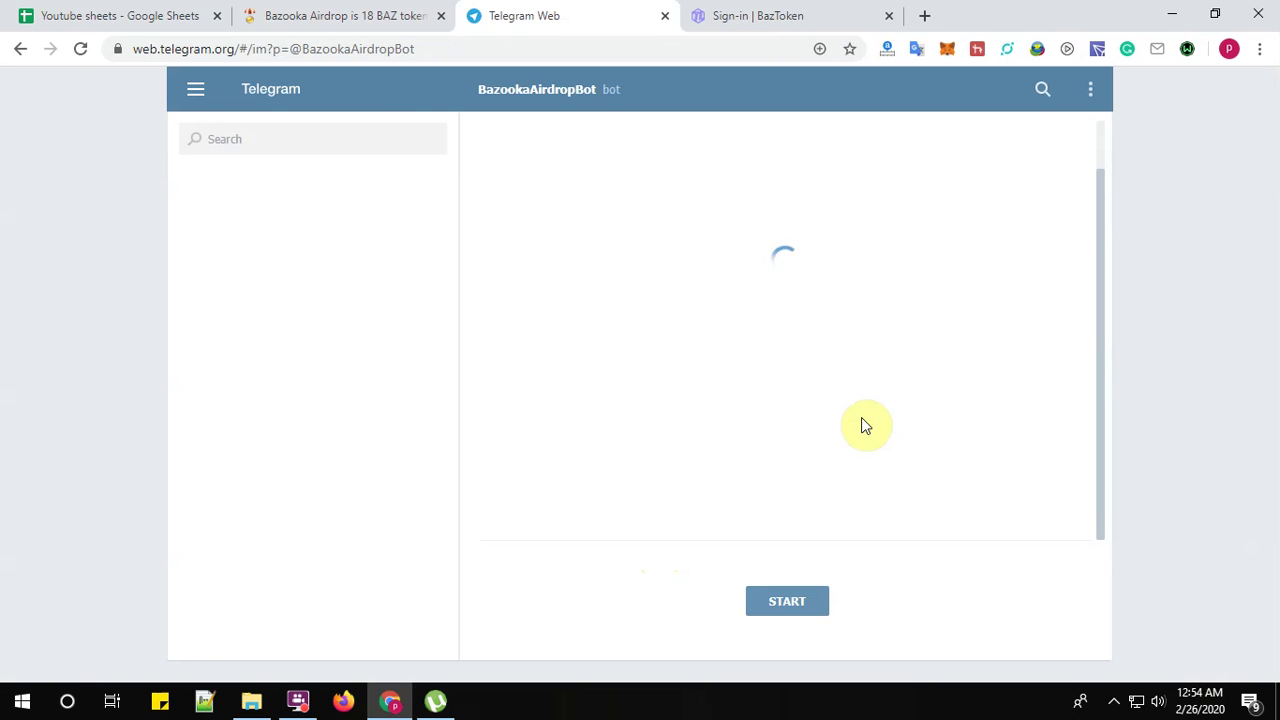
click(757, 603)
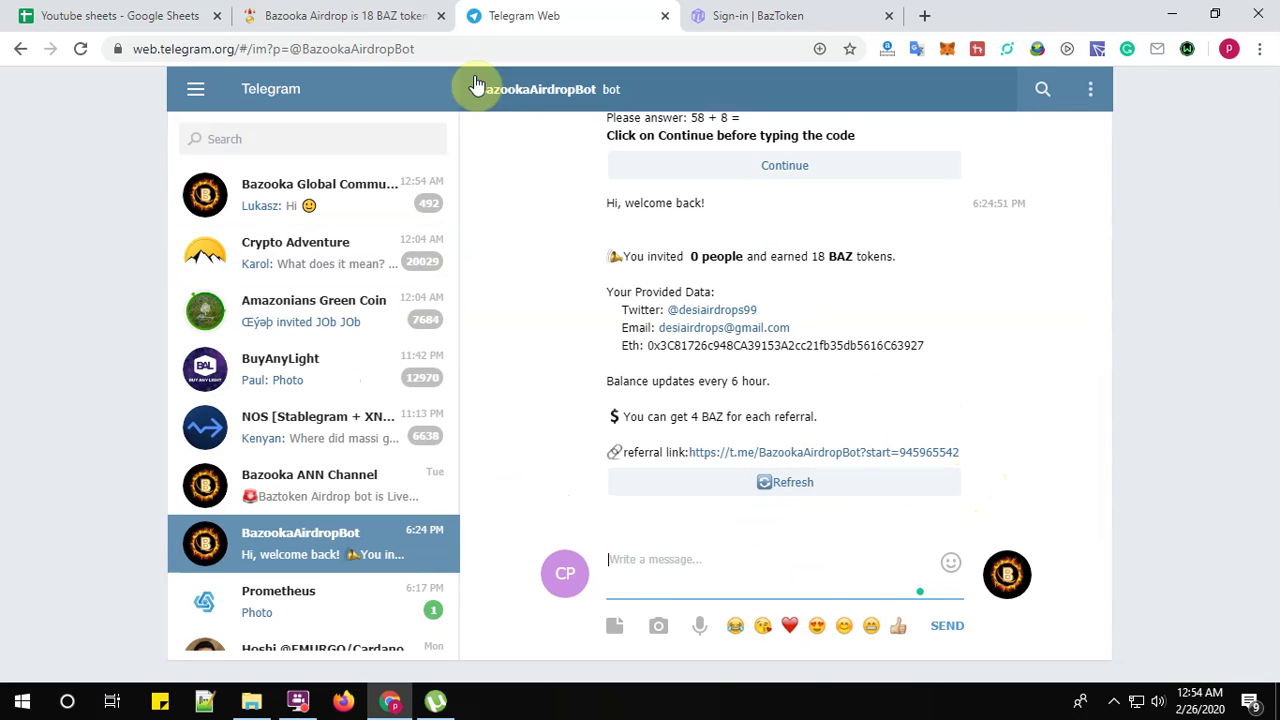
click(380, 15)
- Open the Bazooka Telegram group and Bazooka ANN Channel in Telegram Web, confirming both are joined
scroll(703, 430, down, 1)
scroll(703, 430, down, 1)
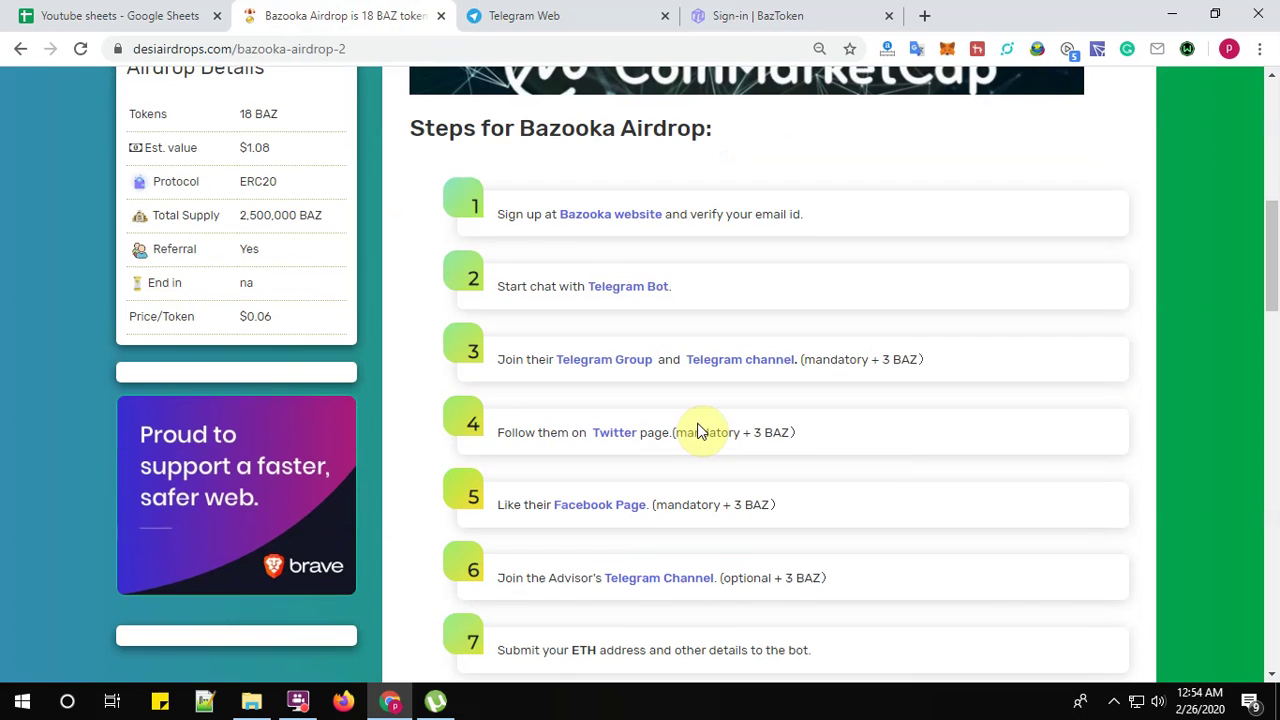
click(597, 361)
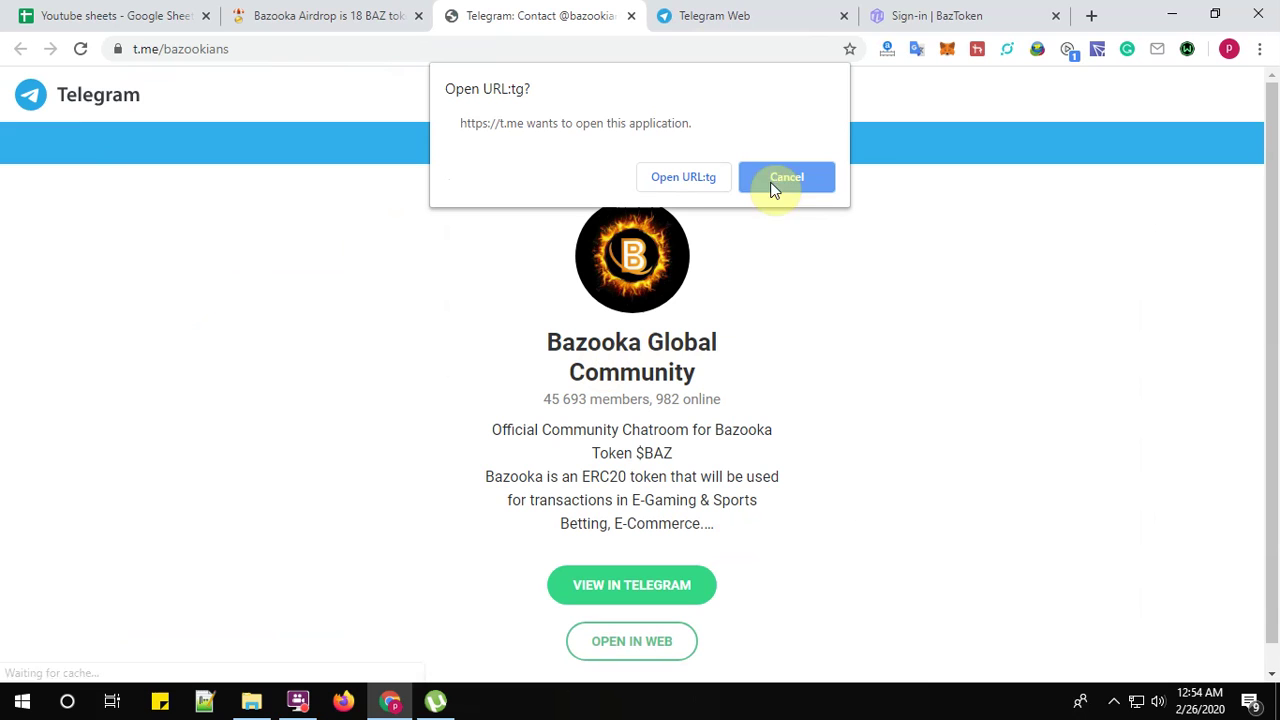
click(781, 170)
click(788, 177)
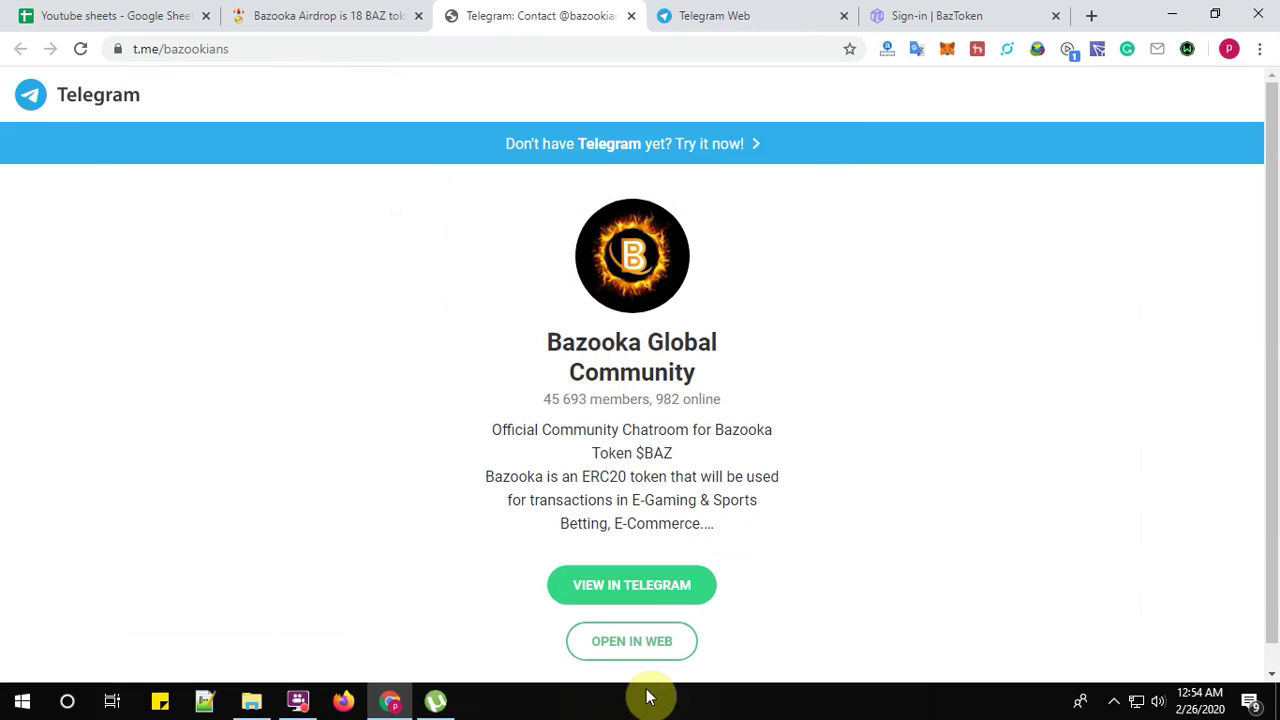
click(631, 645)
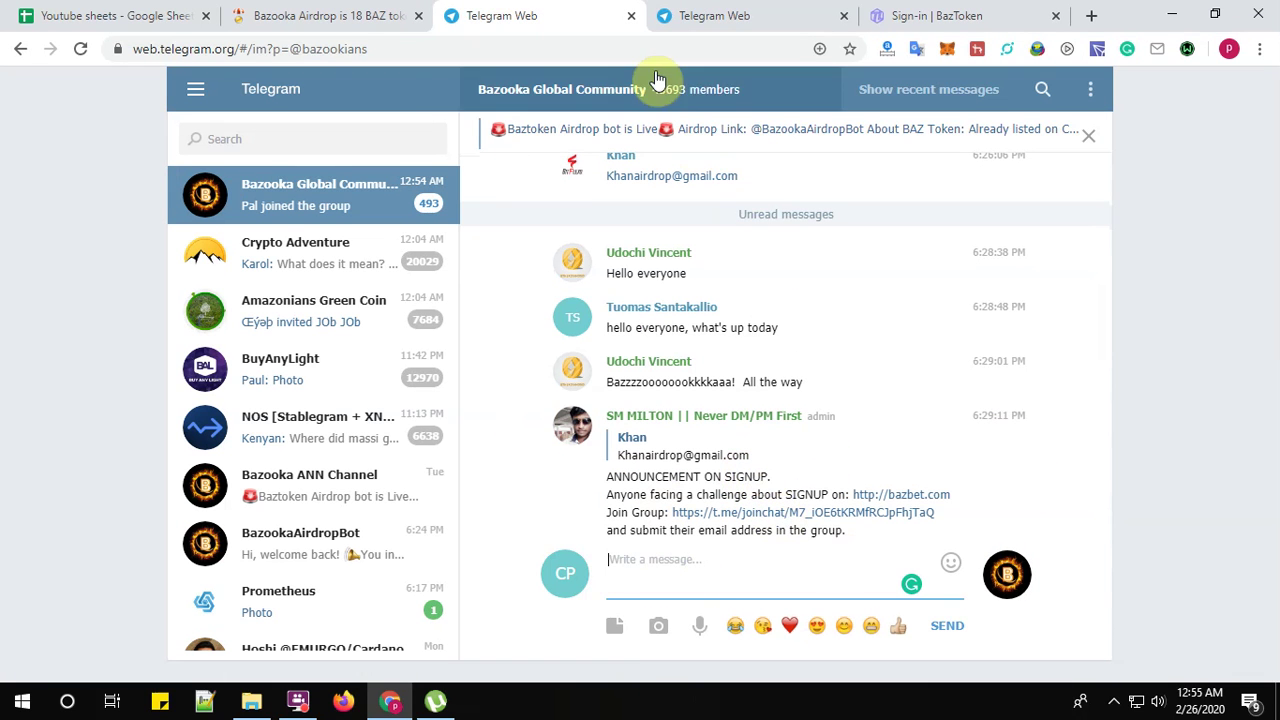
click(631, 16)
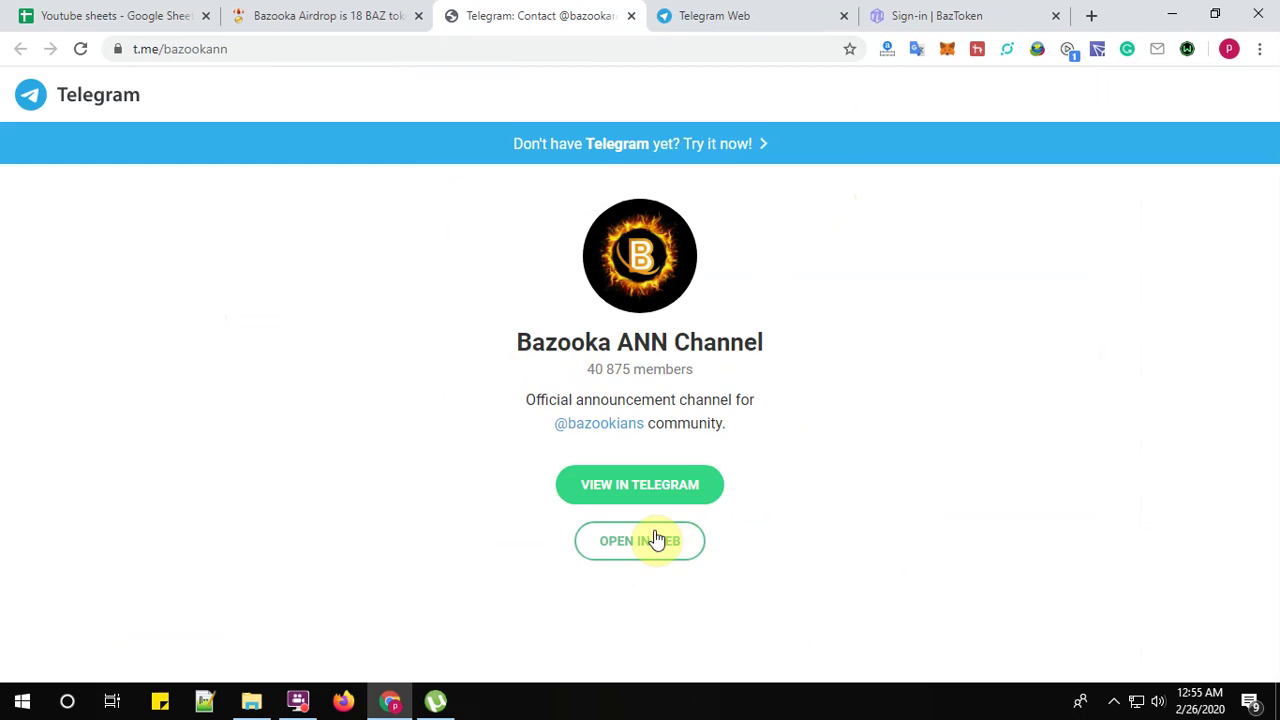
click(657, 540)
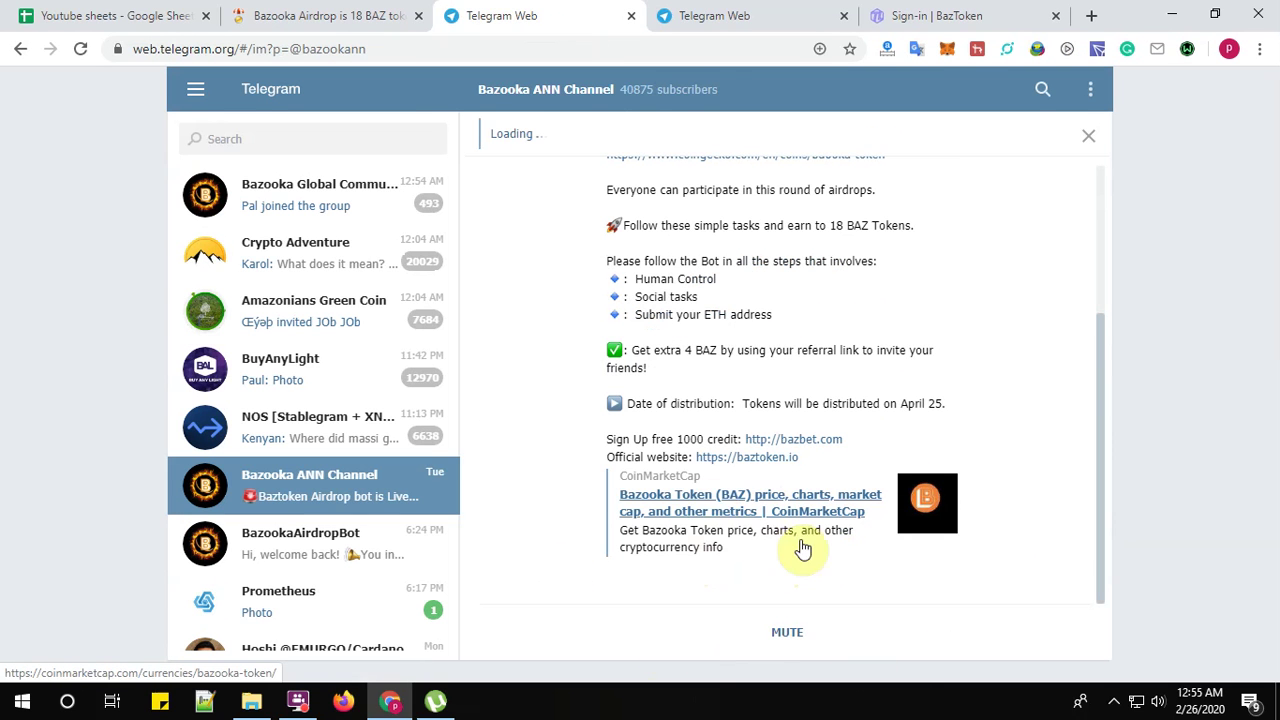
click(631, 15)
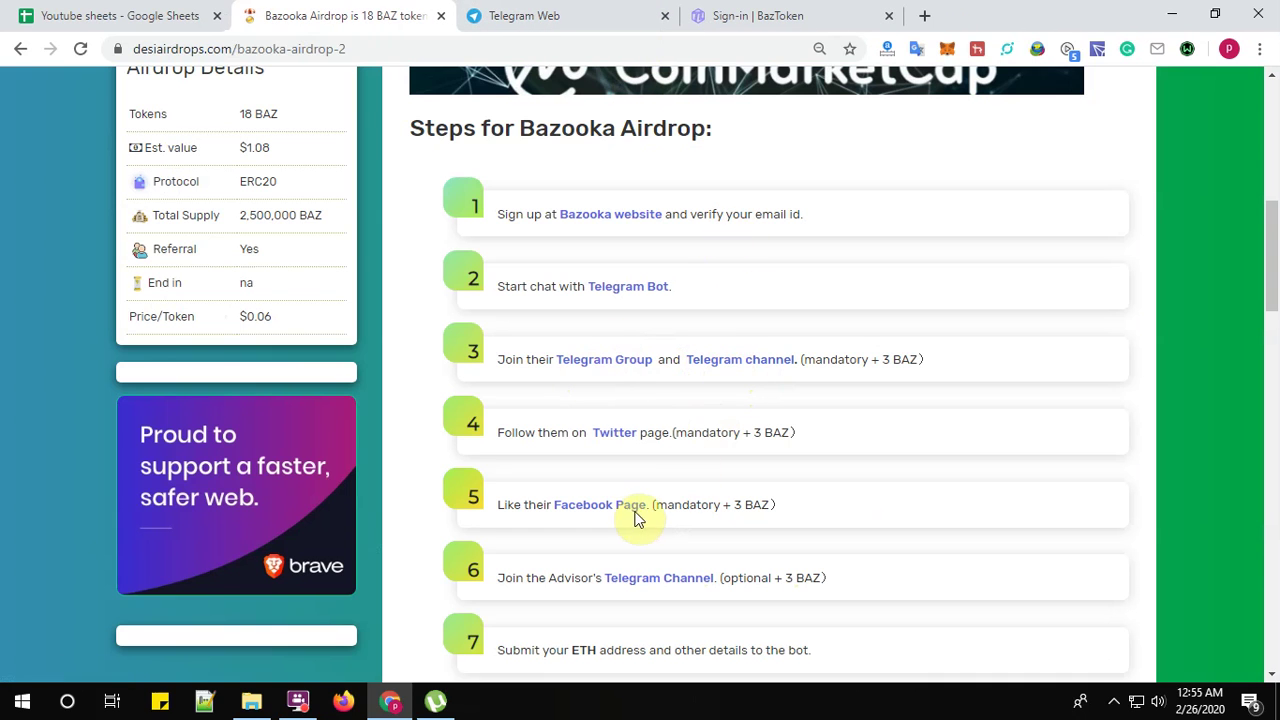
- Confirm the BAZOOKA Twitter follow and the liked Bazooka Token Facebook page, closing each tab
click(614, 432)
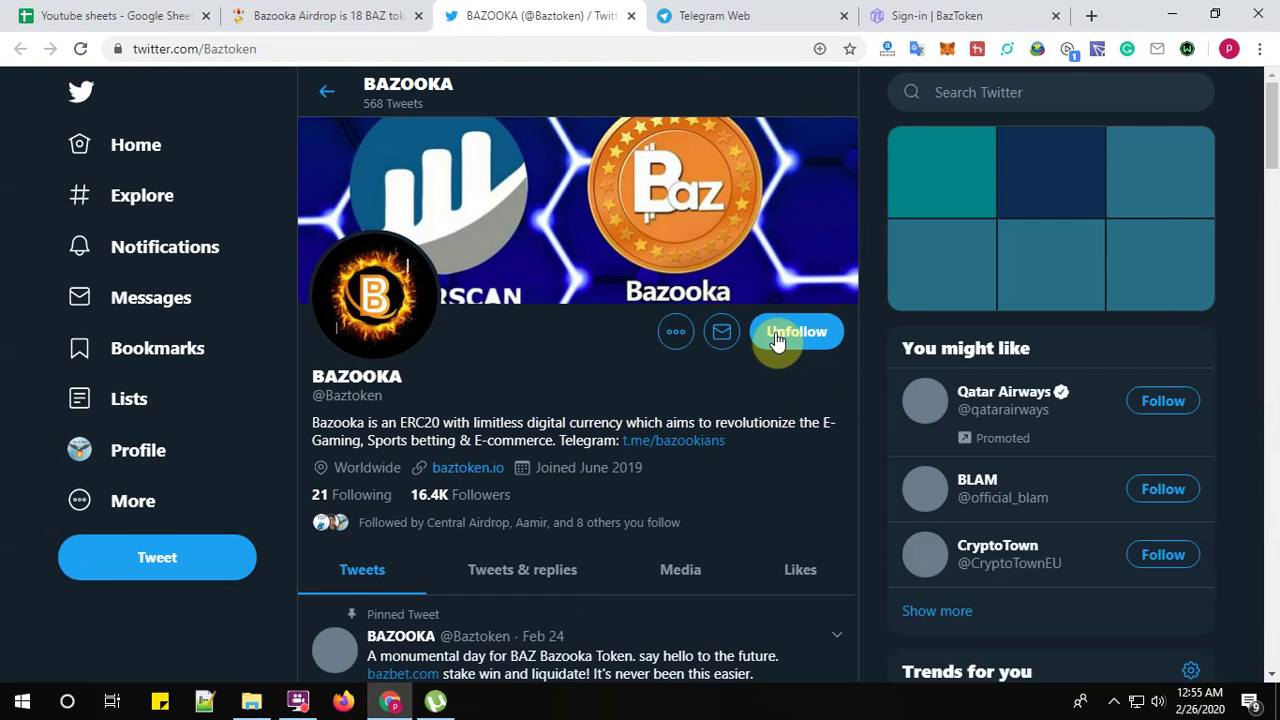
click(631, 16)
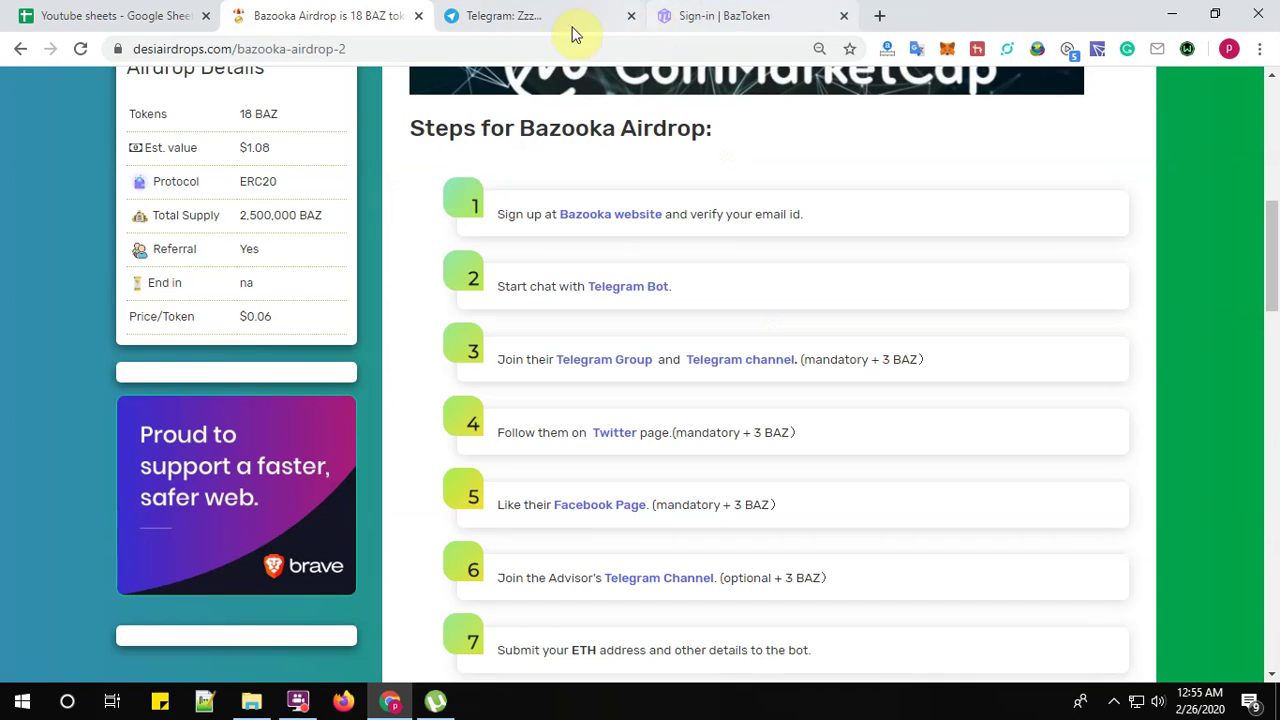
click(630, 18)
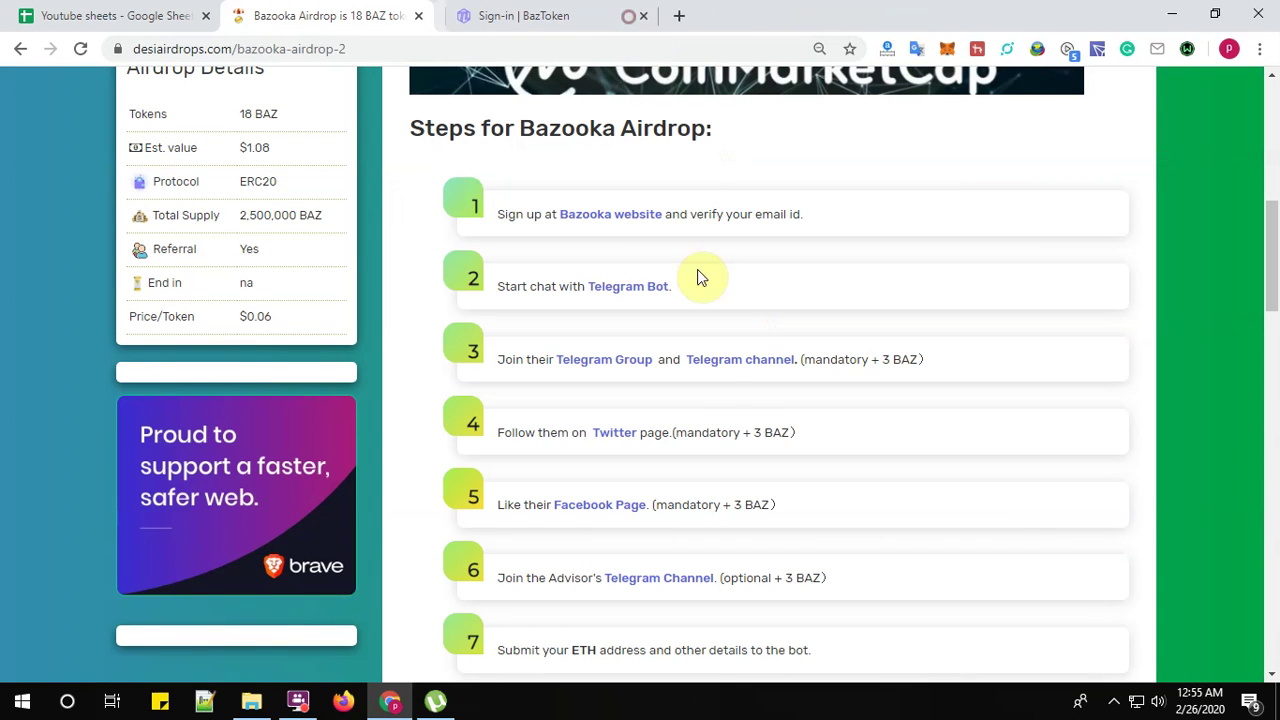
scroll(714, 386, down, 2)
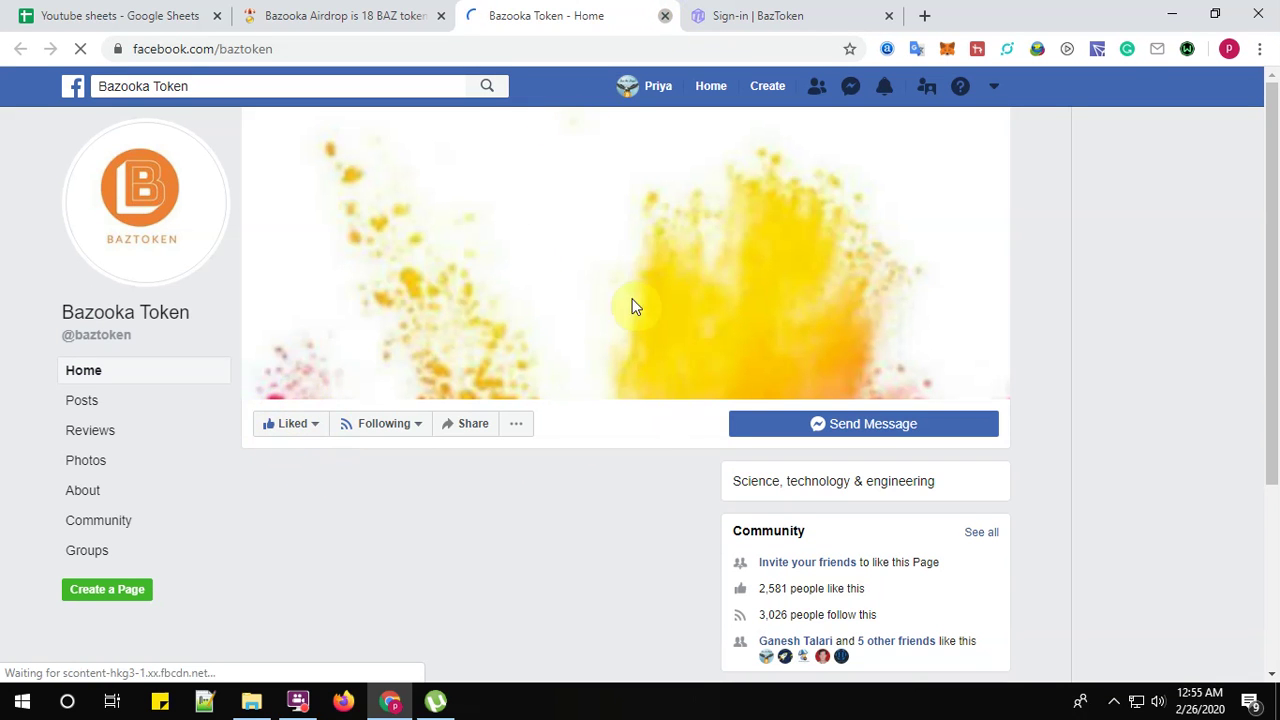
key(ctrl+w)
- Open BazookaAirdropBot in Telegram Web from the guide's Telegram Bot link, dismissing the prompts
scroll(920, 530, down, 1)
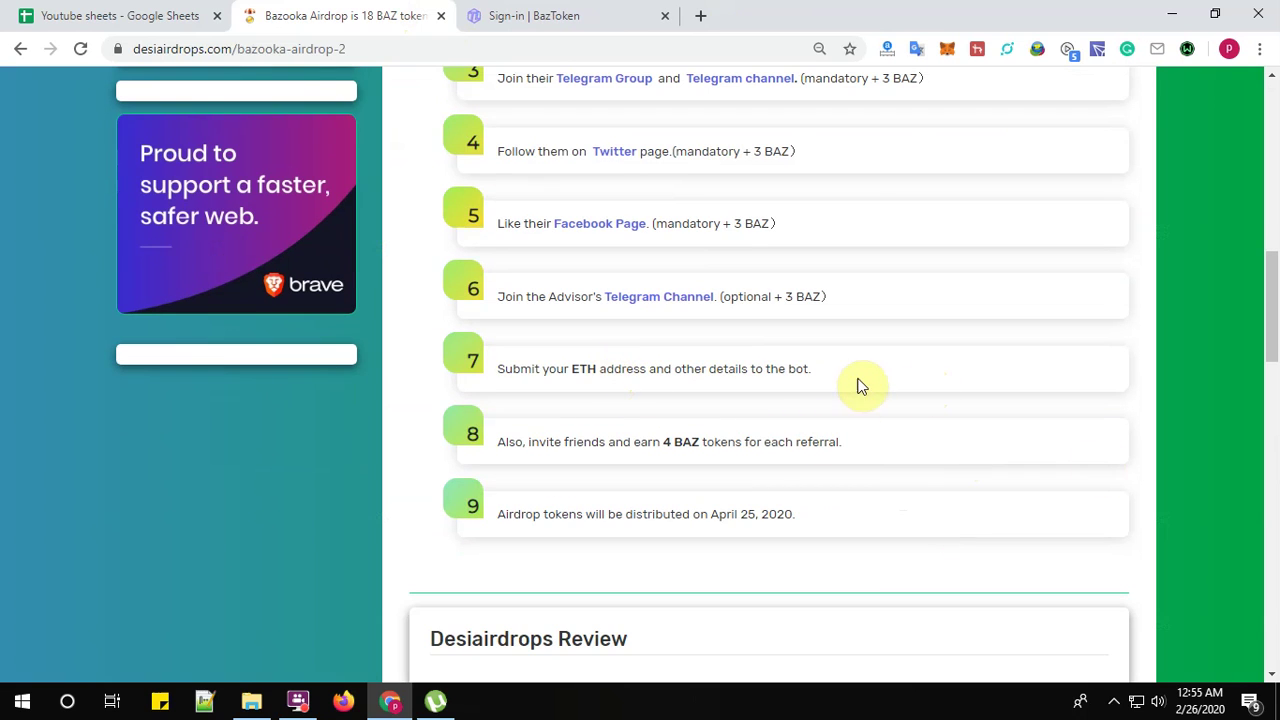
scroll(812, 415, down, 1)
scroll(805, 380, down, 2)
scroll(800, 360, up, 1)
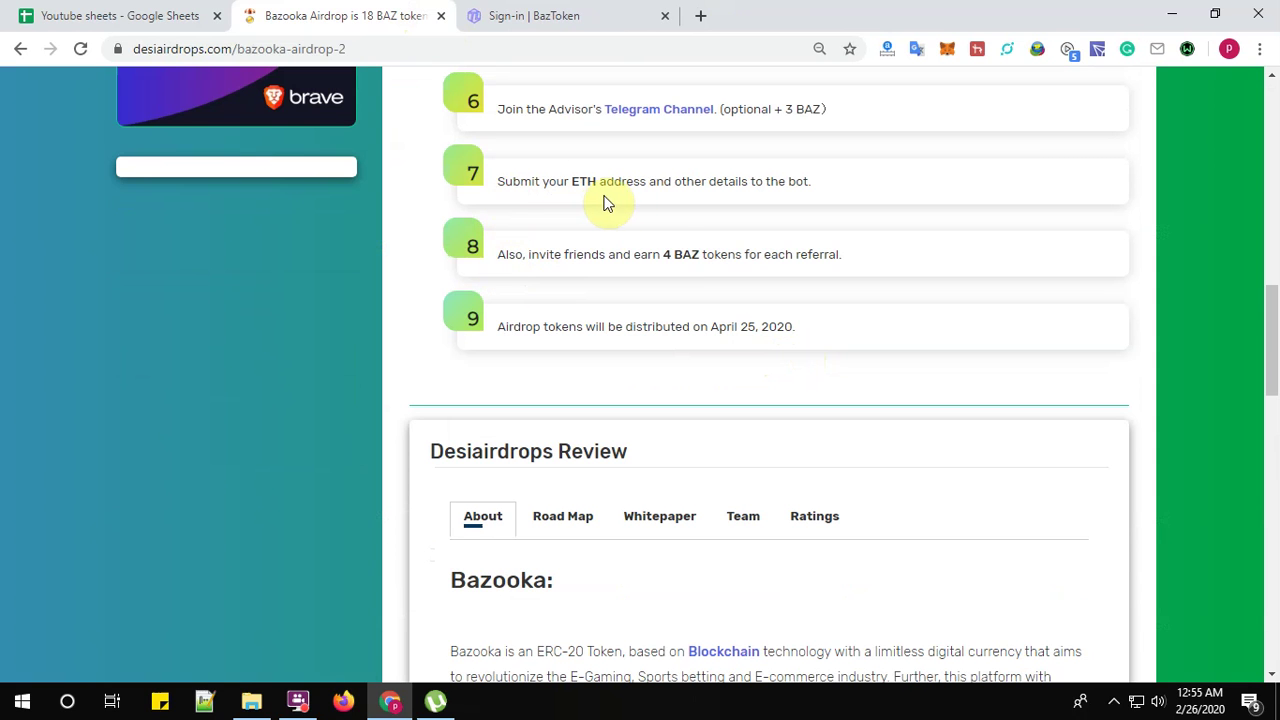
scroll(846, 229, up, 5)
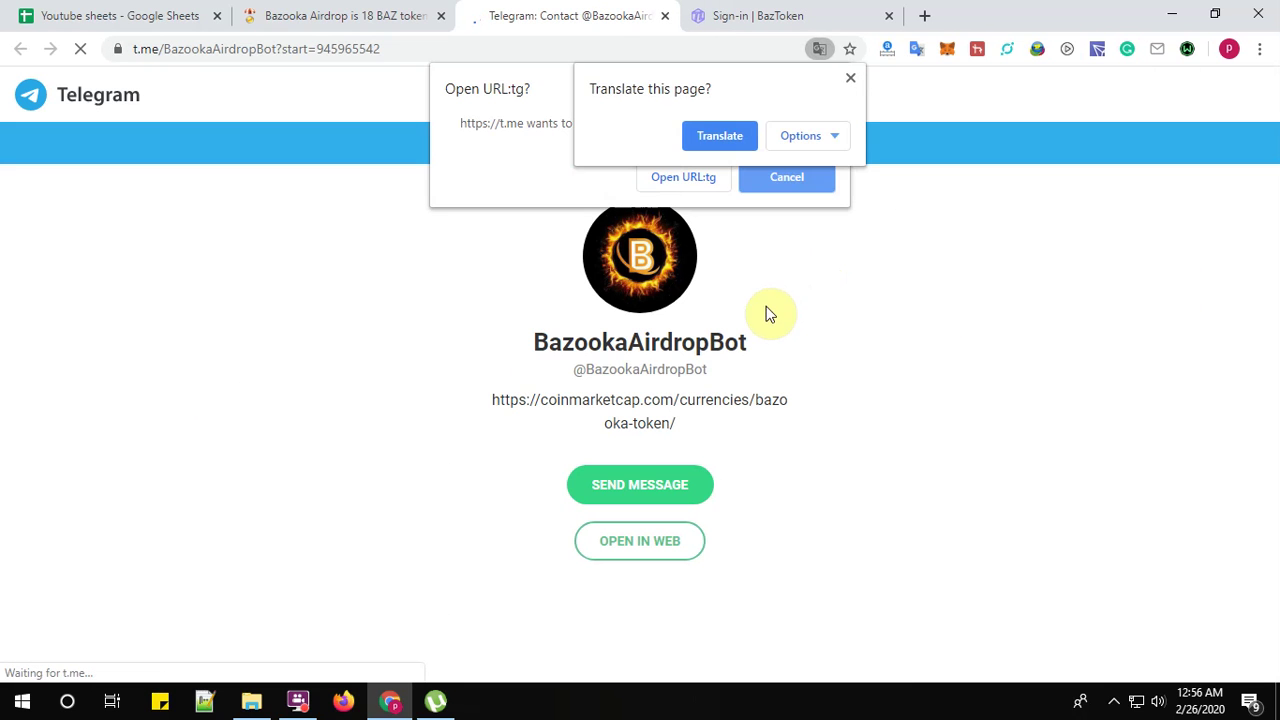
click(798, 190)
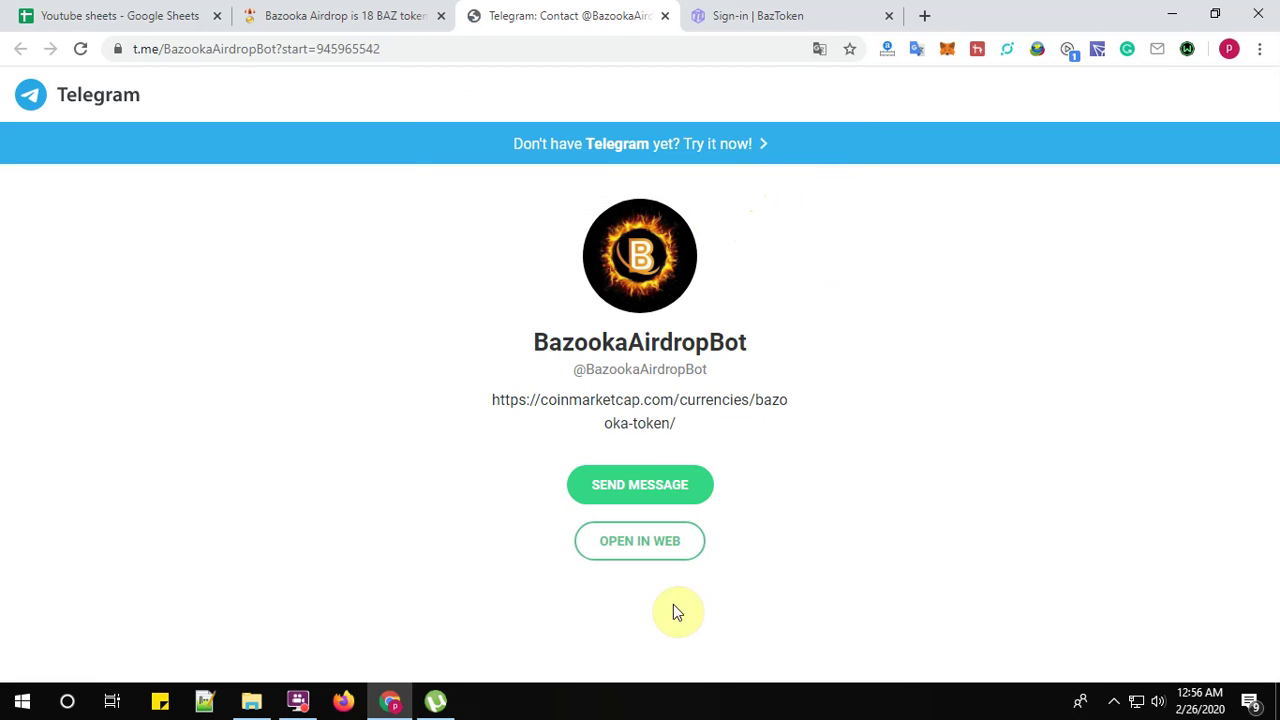
click(676, 544)
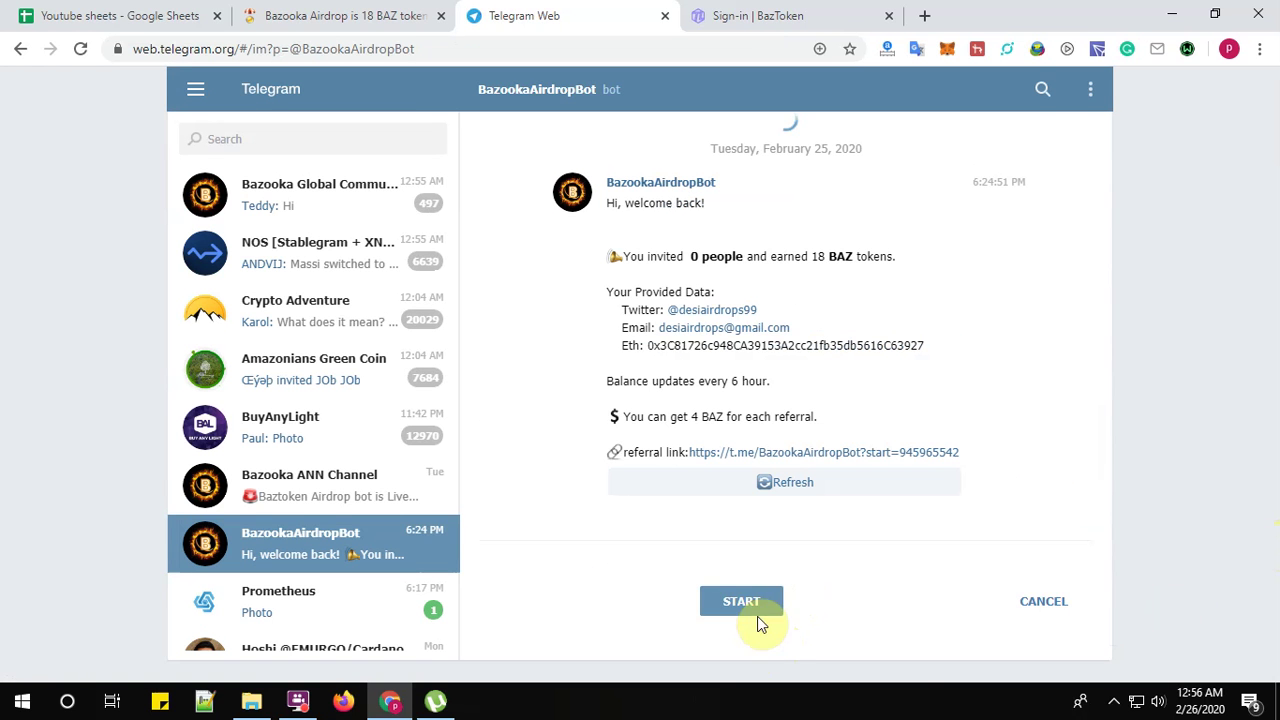
- Start the bot and review its reply: 18 BAZ earned, Twitter, email and wallet details already submitted
click(758, 614)
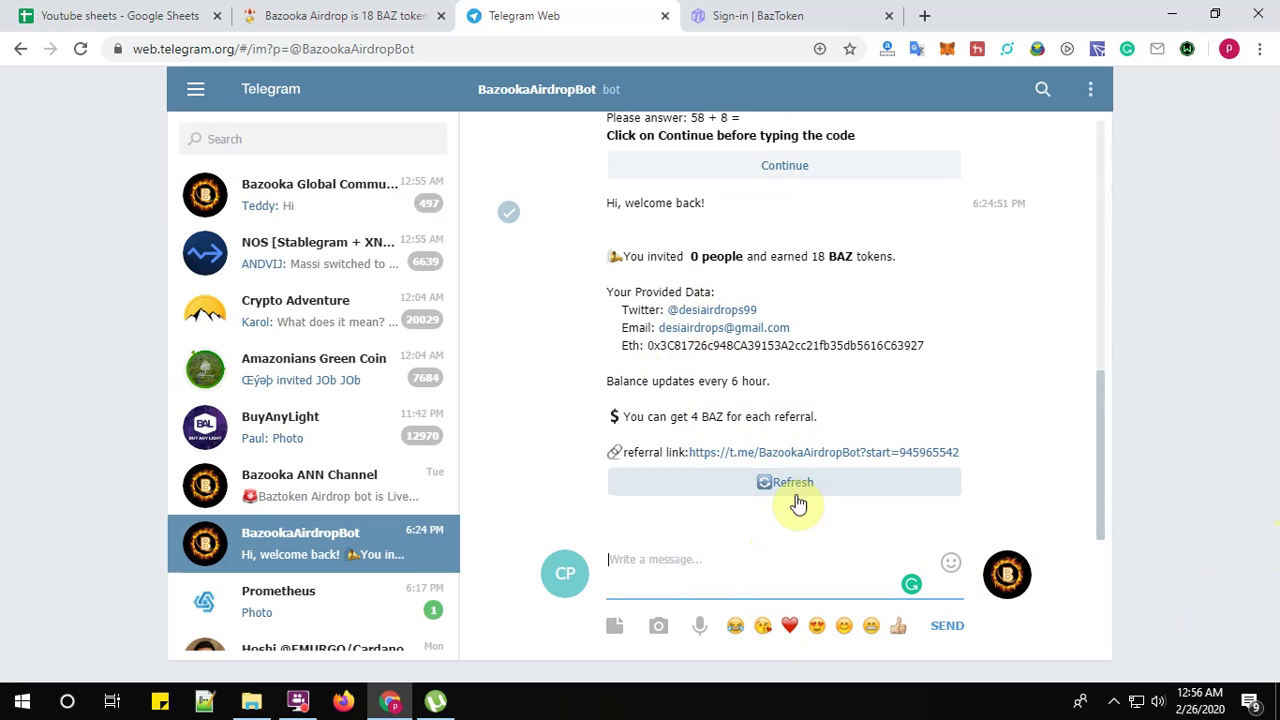
scroll(680, 405, up, 2)
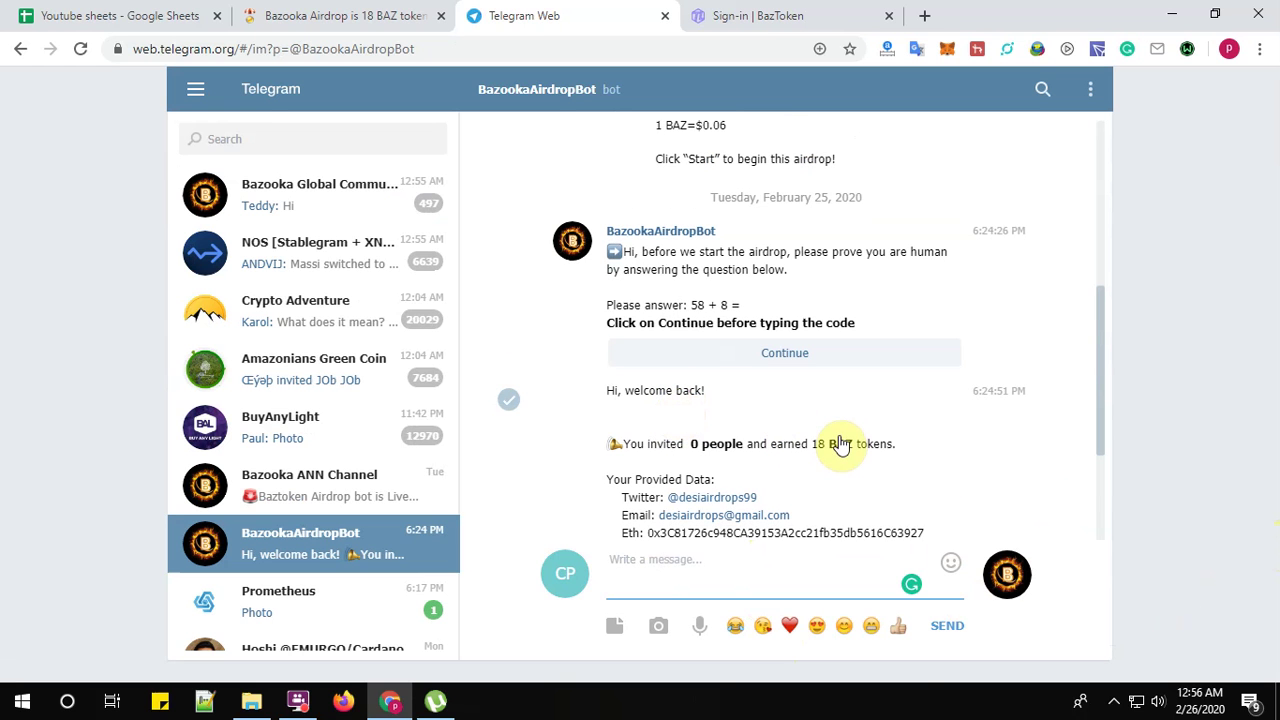
scroll(840, 443, down, 3)
scroll(777, 455, up, 6)
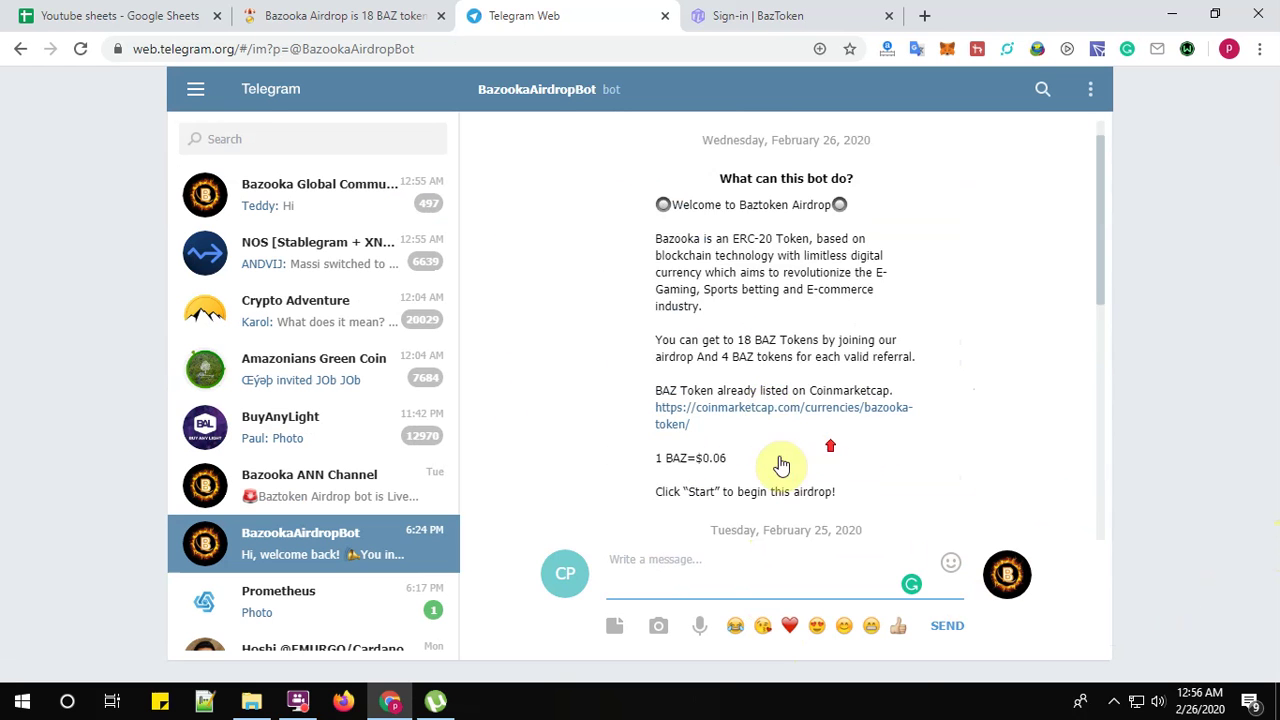
scroll(771, 453, down, 2)
scroll(690, 390, down, 1)
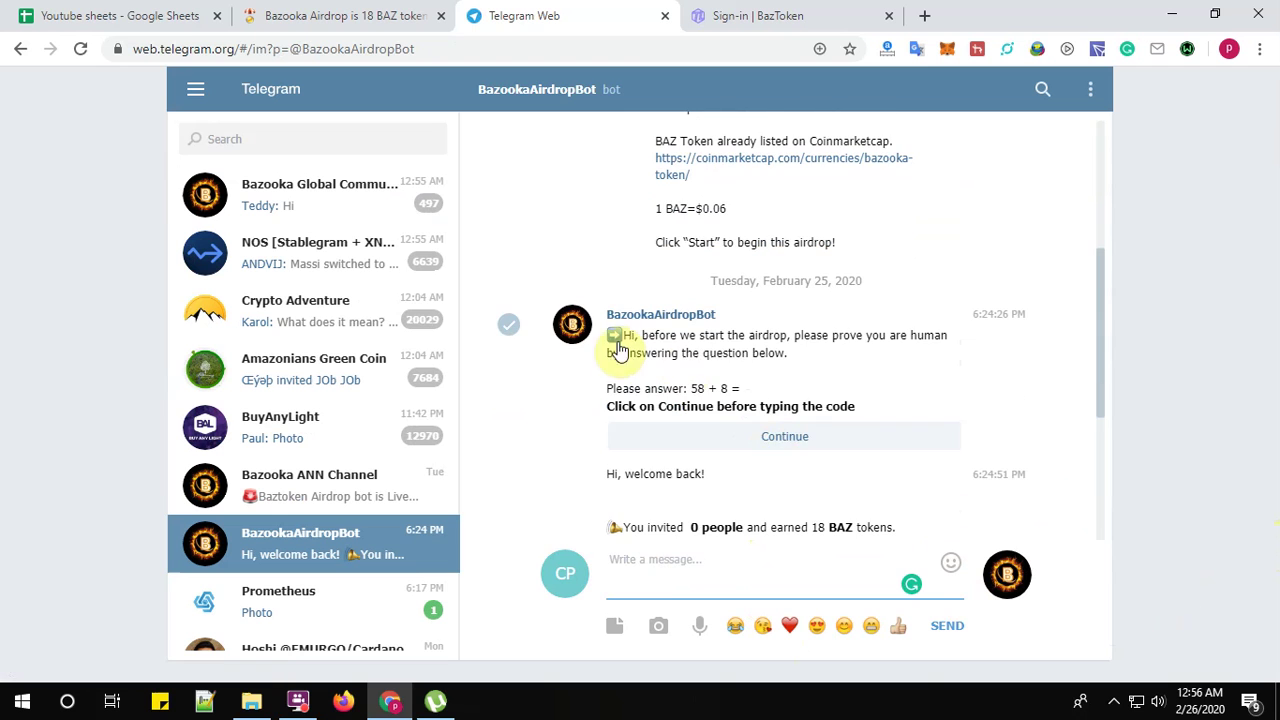
scroll(751, 423, down, 3)
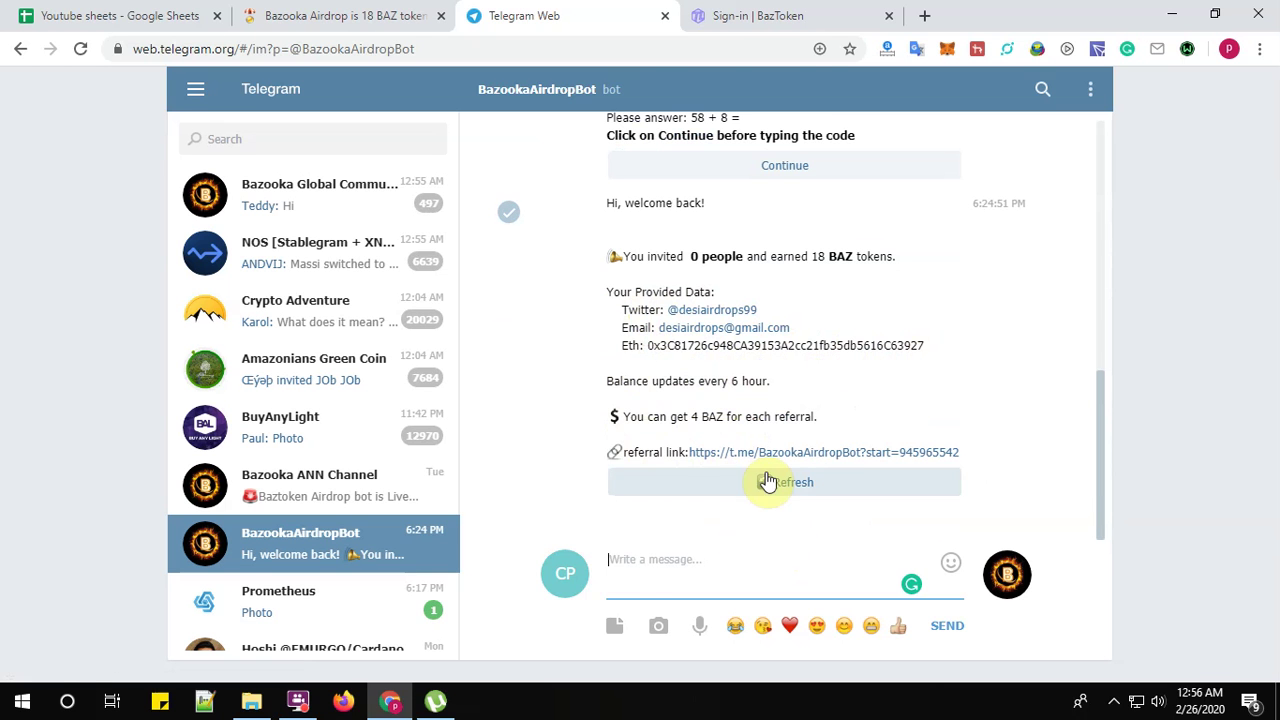
- Read Bazooka guide steps 6–9 and the Desiairdrops Review About text
click(330, 25)
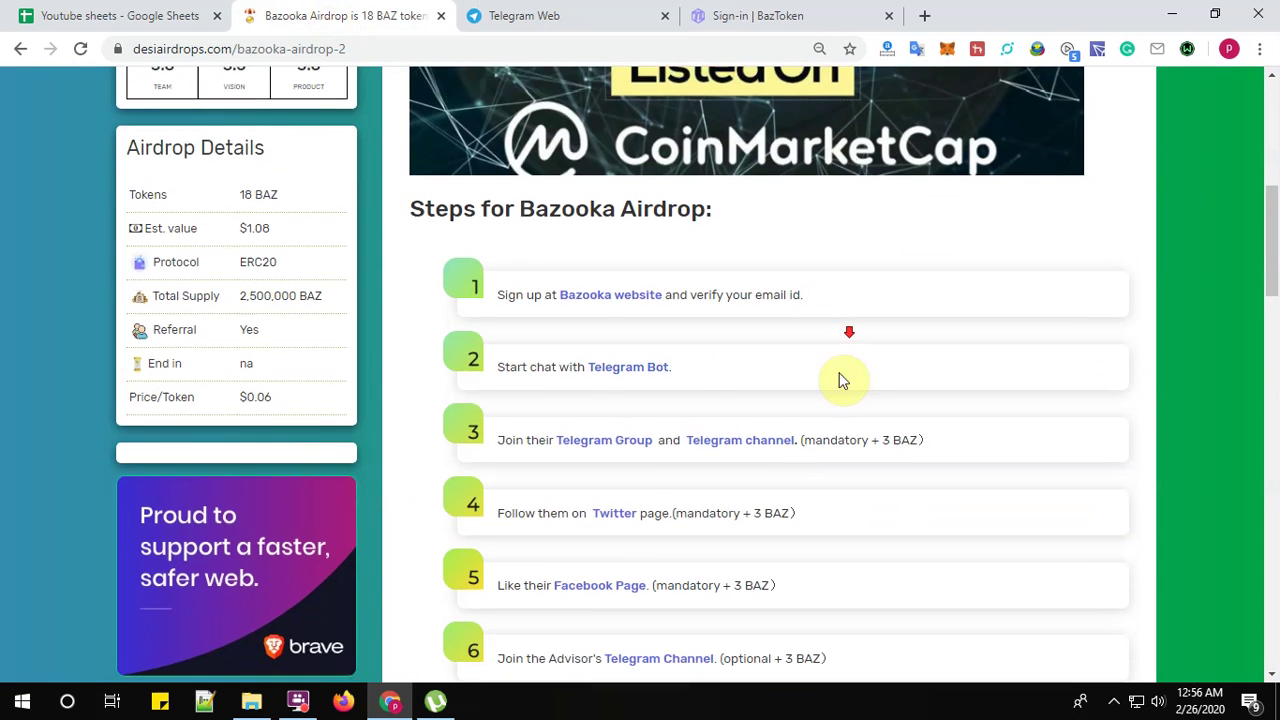
scroll(843, 380, down, 4)
scroll(845, 400, down, 2)
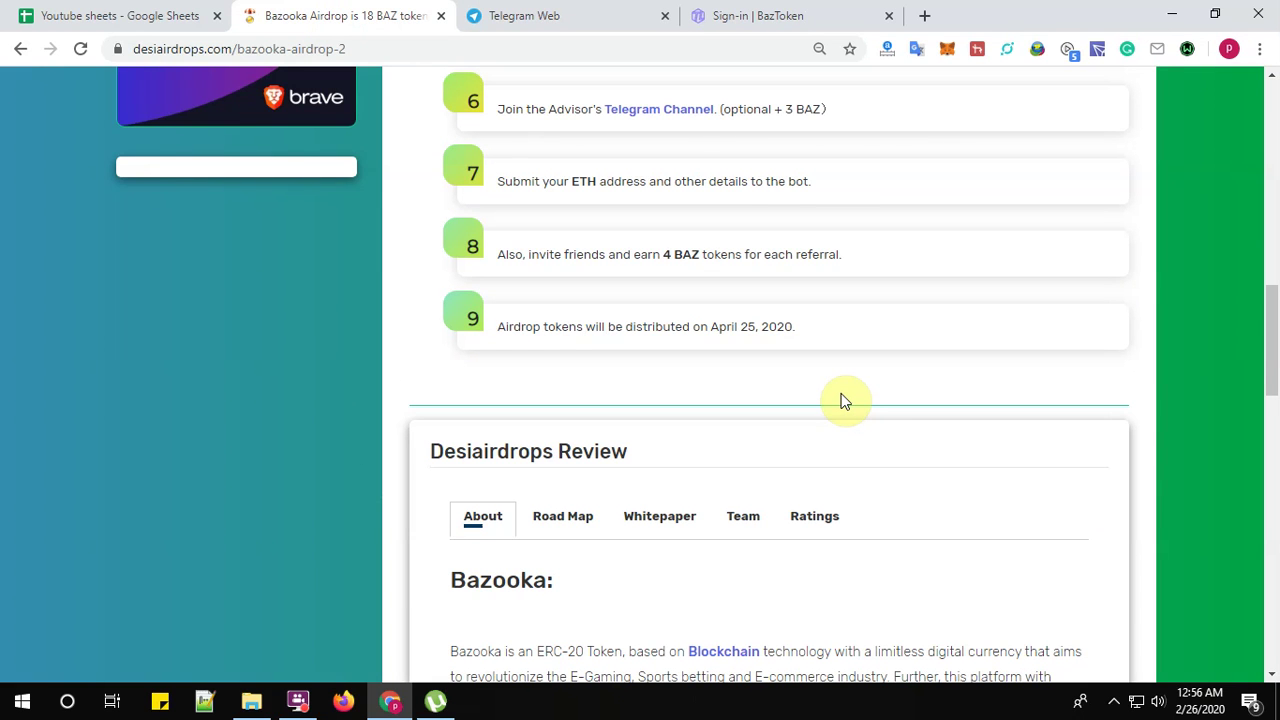
scroll(843, 400, down, 1)
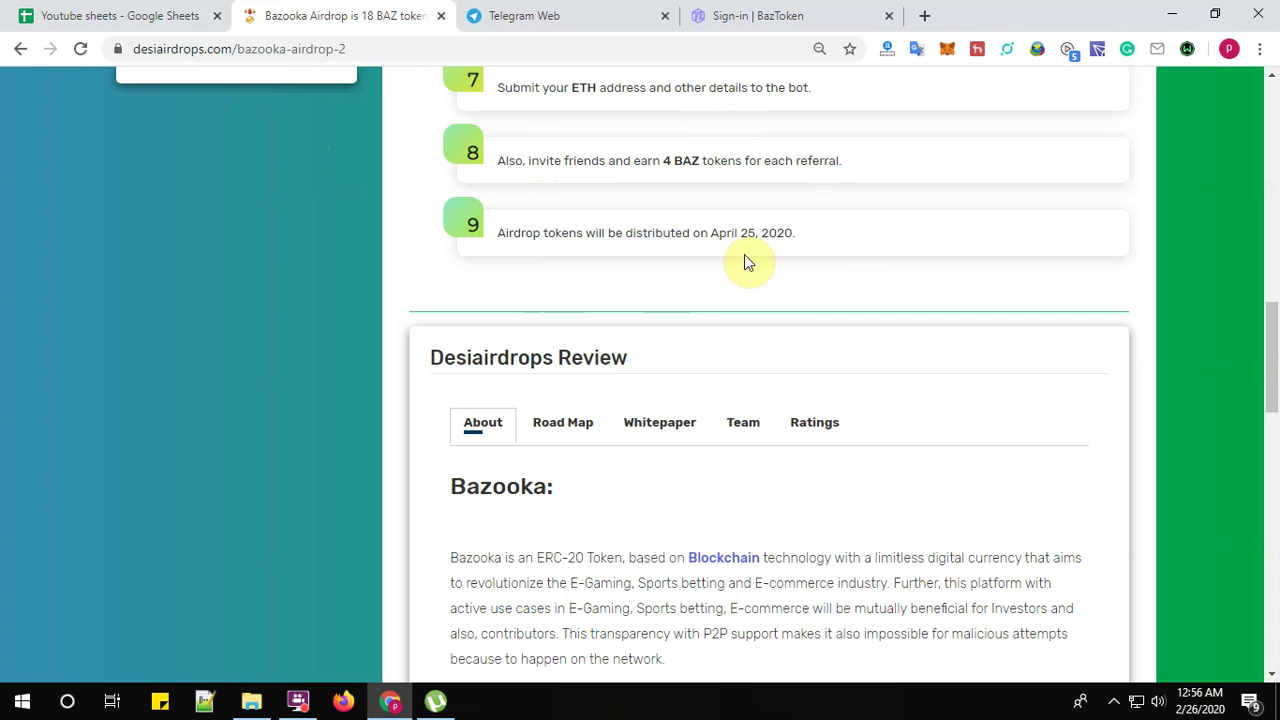
scroll(744, 258, down, 3)
scroll(520, 276, down, 1)
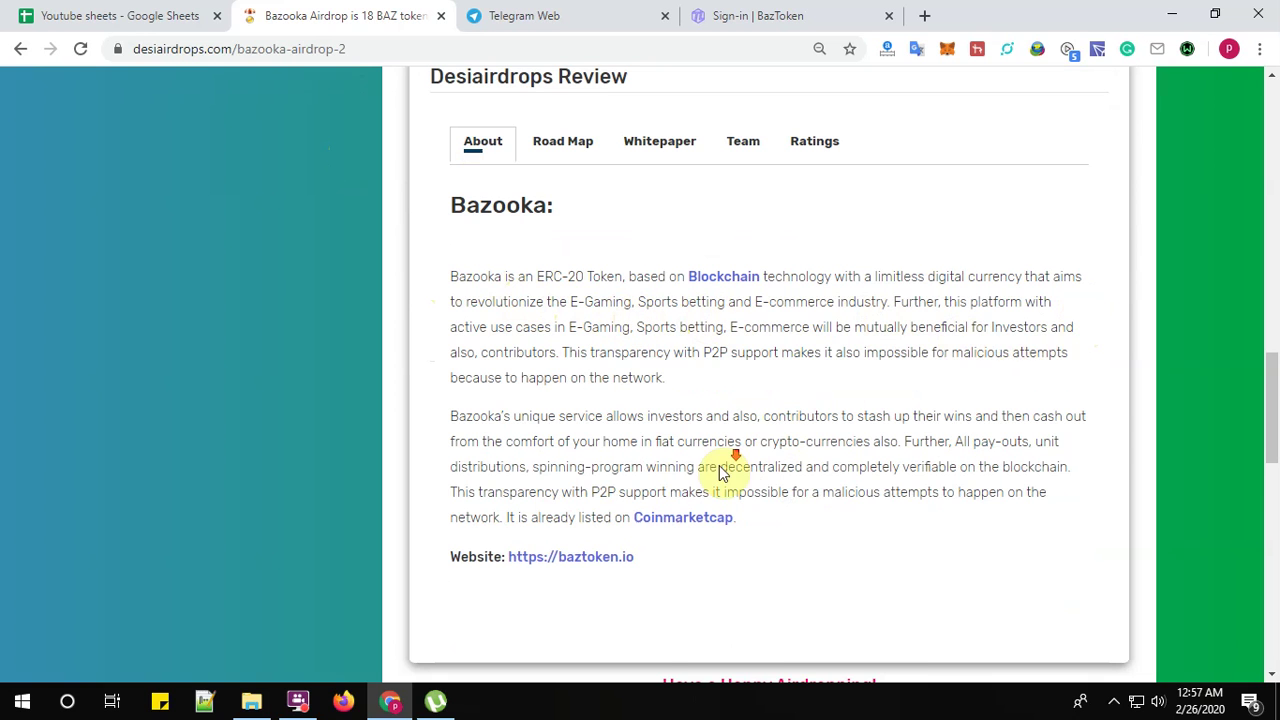
scroll(700, 450, down, 2)
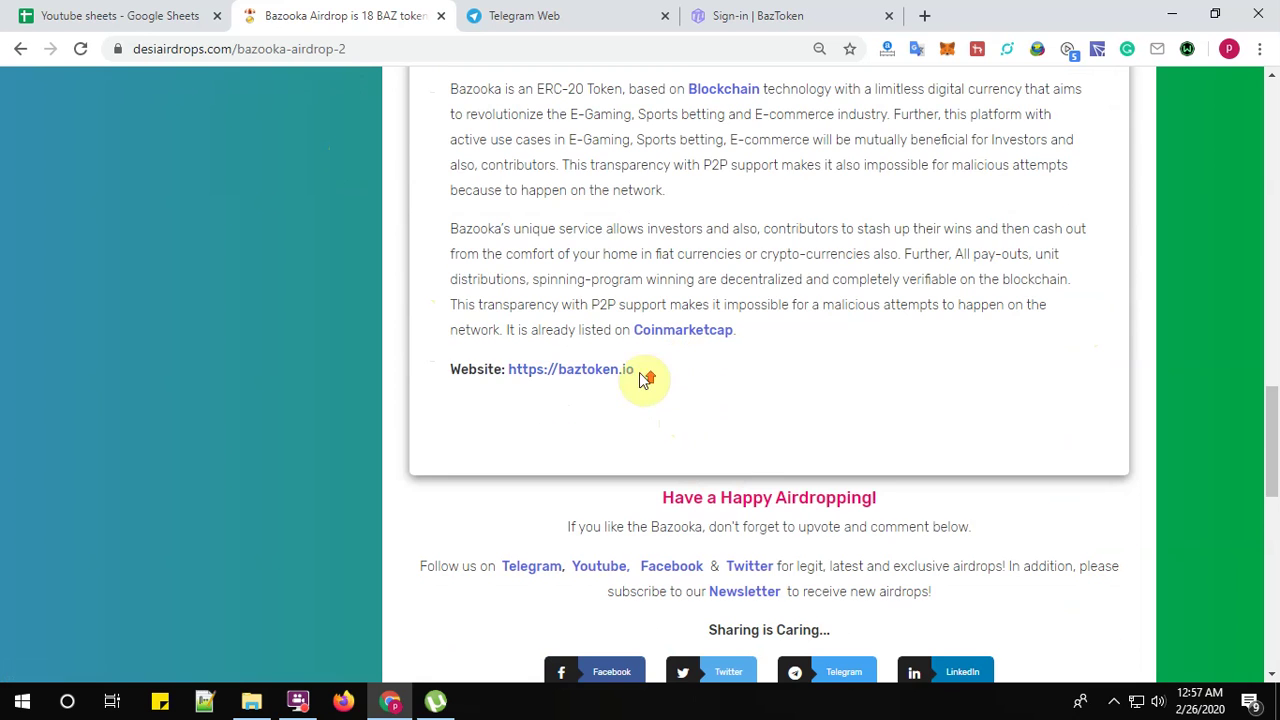
scroll(645, 375, up, 3)
click(571, 240)
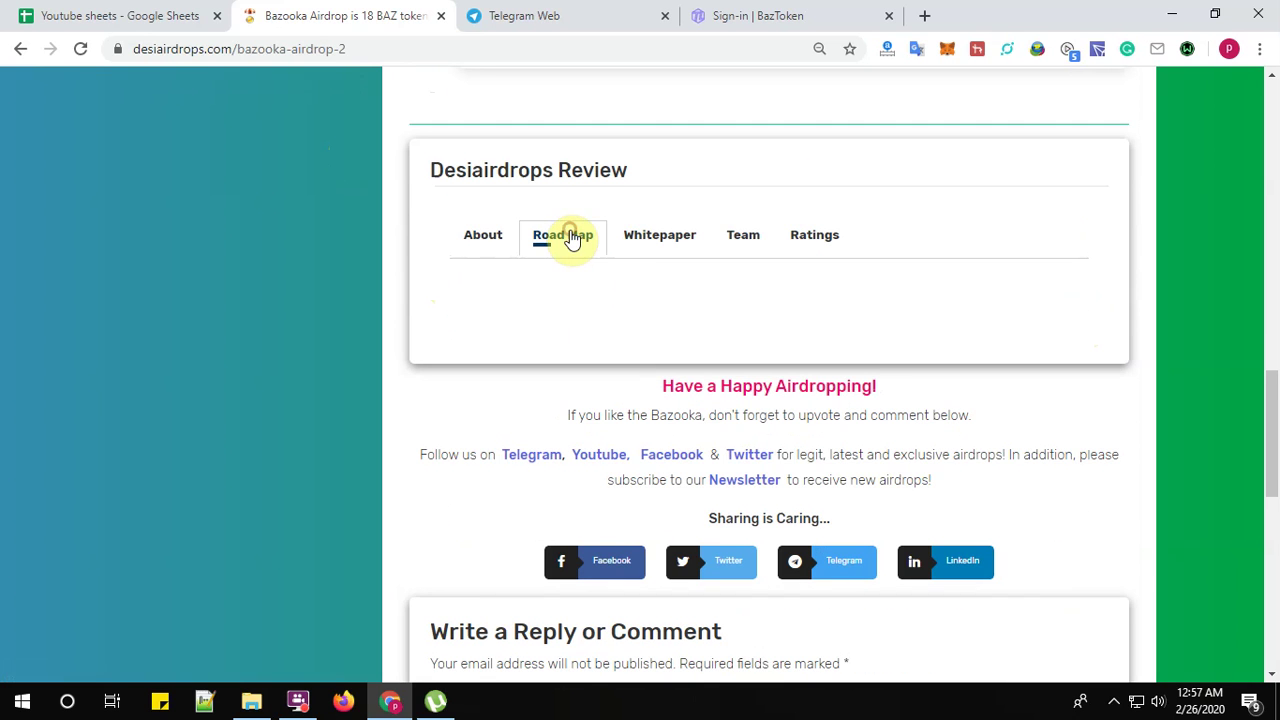
click(640, 238)
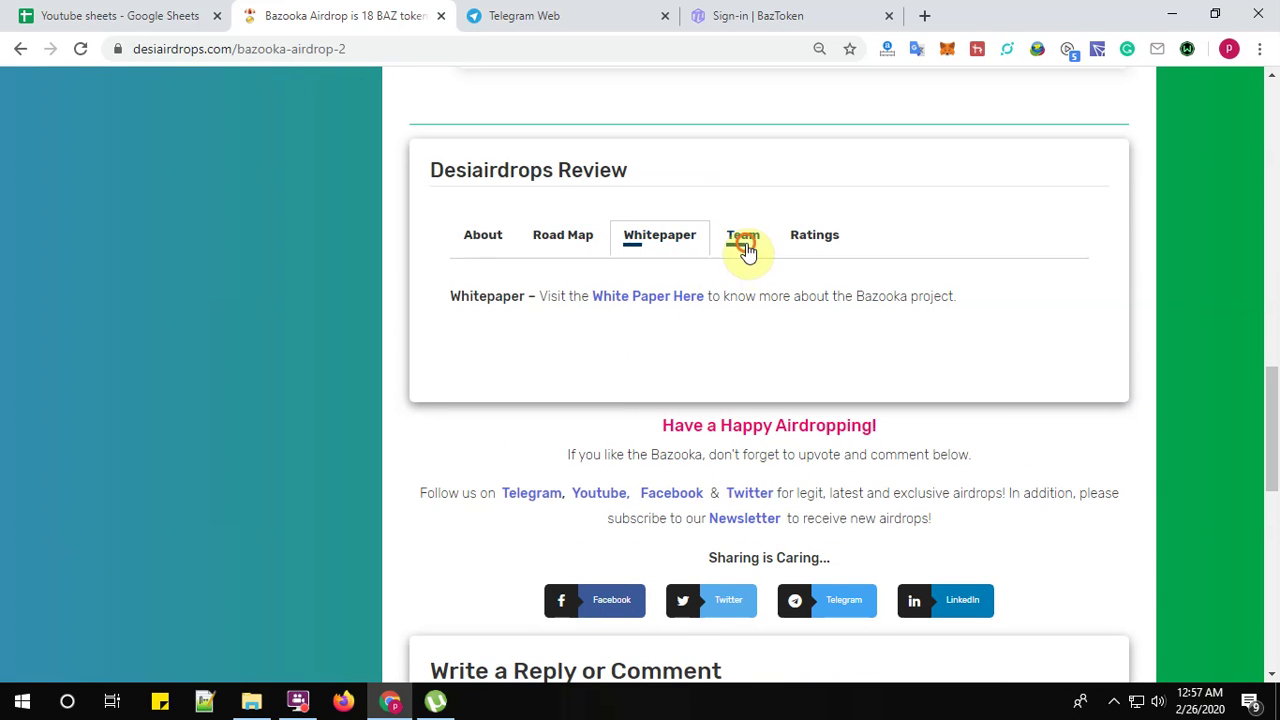
click(746, 240)
click(810, 236)
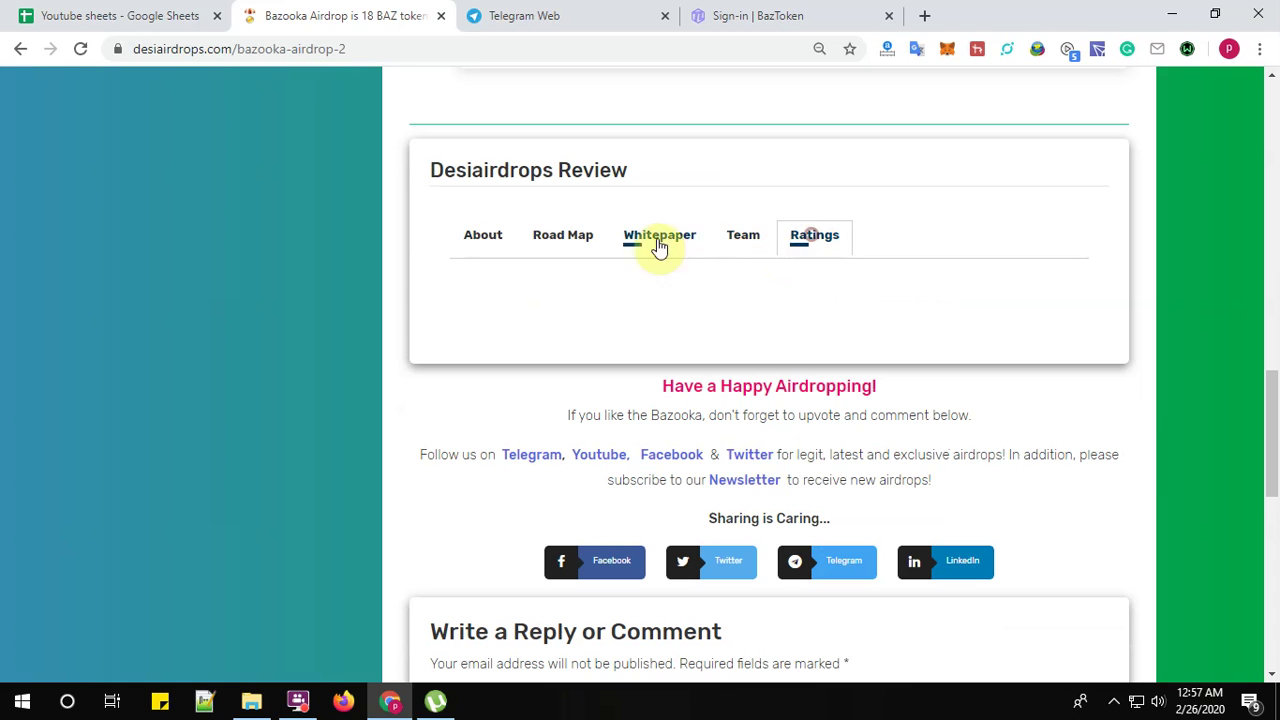
click(481, 241)
scroll(760, 390, down, 2)
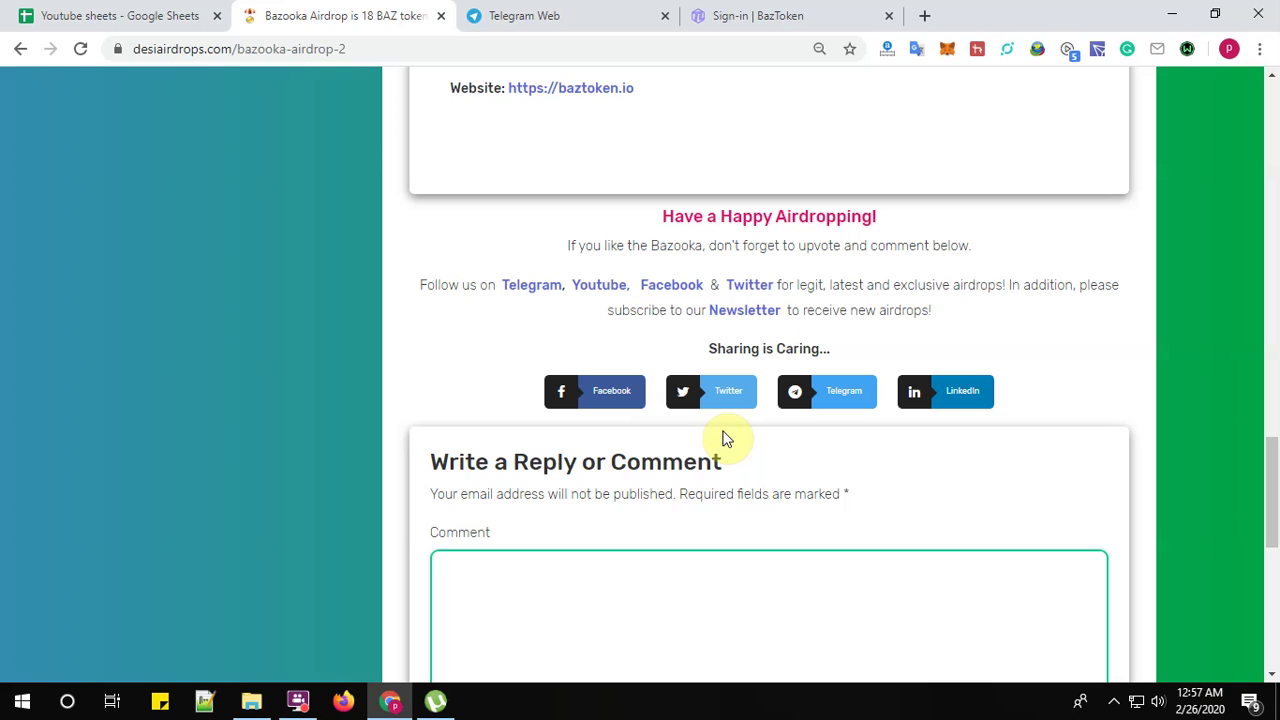
click(298, 700)
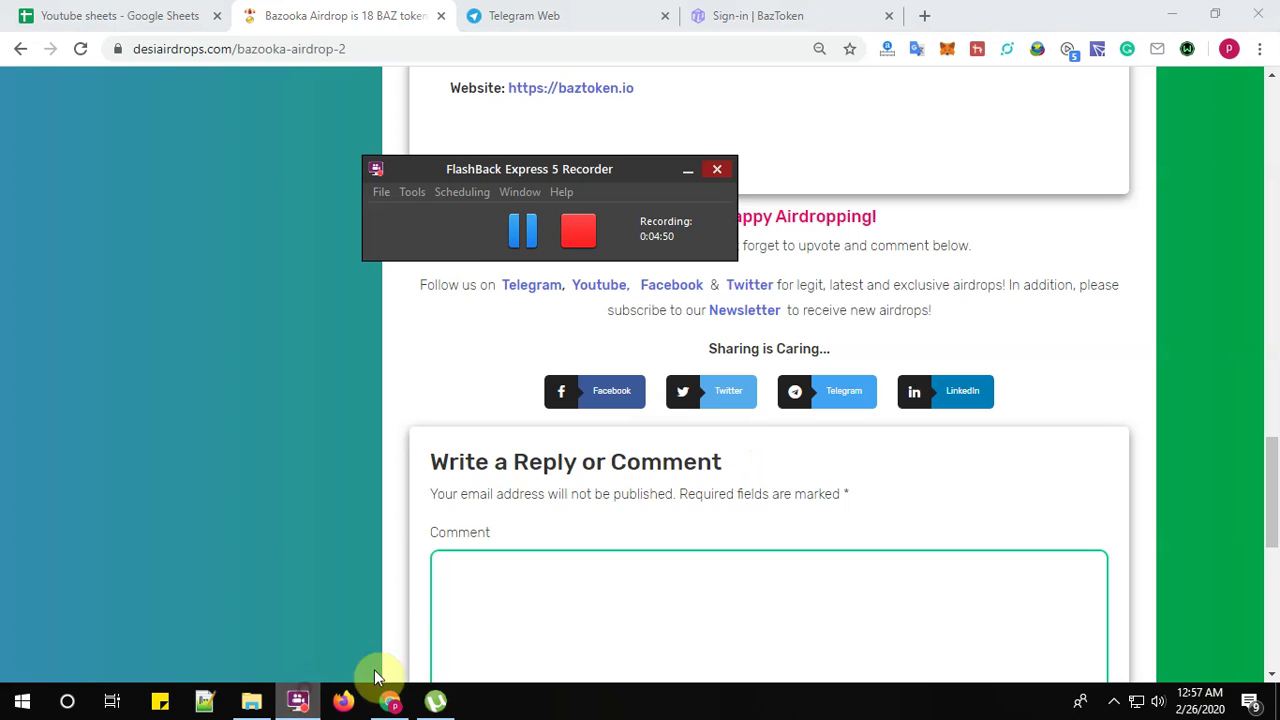